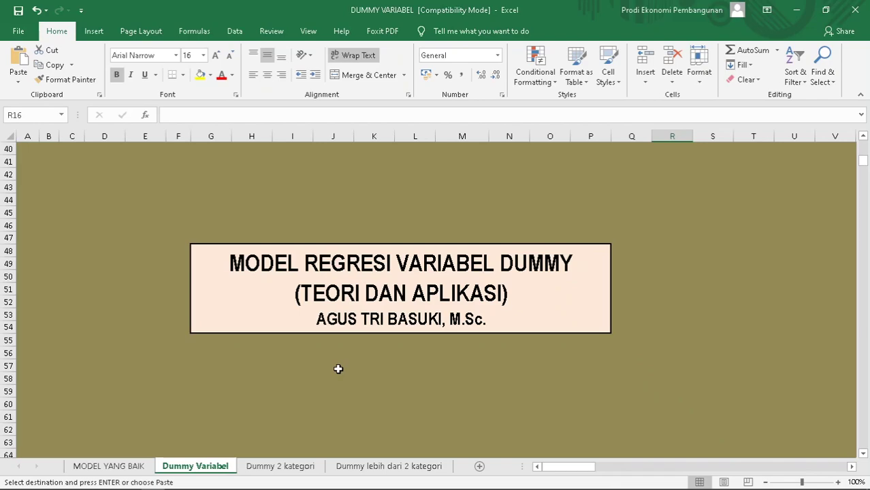
Examine the Regresi Berganda diagram from the variable types through the ANOVA and ANCOVA branches to their model equations.
{"action": "scroll", "coordinate": [338, 368], "scroll_direction": "up", "scroll_amount": 11}
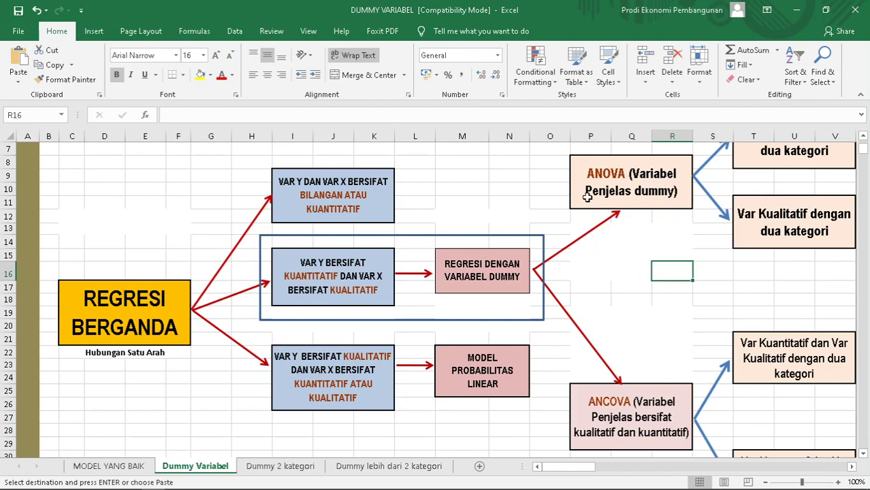
{"action": "scroll", "coordinate": [595, 208], "scroll_direction": "down", "scroll_amount": 1}
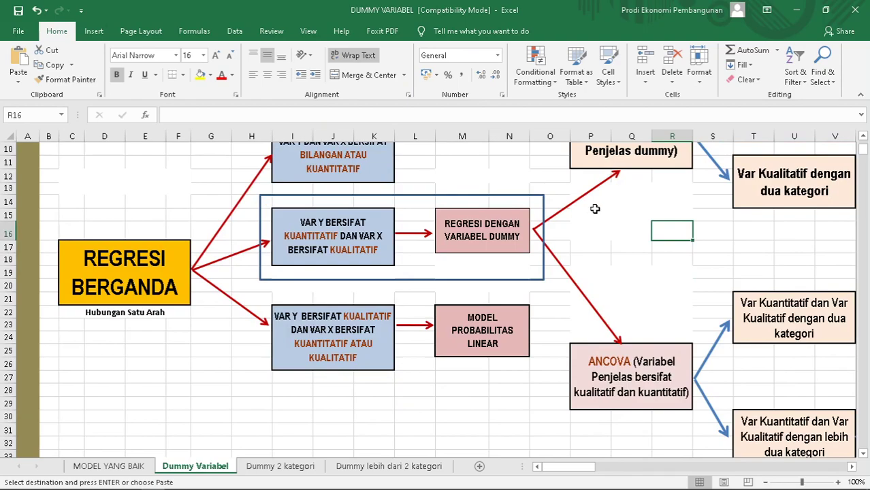
{"action": "scroll", "coordinate": [595, 208], "scroll_direction": "up", "scroll_amount": 1}
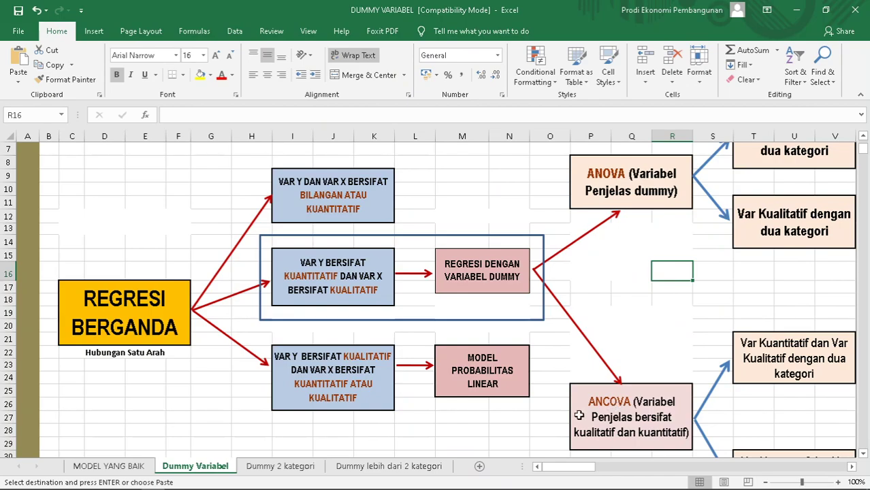
{"action": "scroll", "coordinate": [576, 407], "scroll_direction": "up", "scroll_amount": 1}
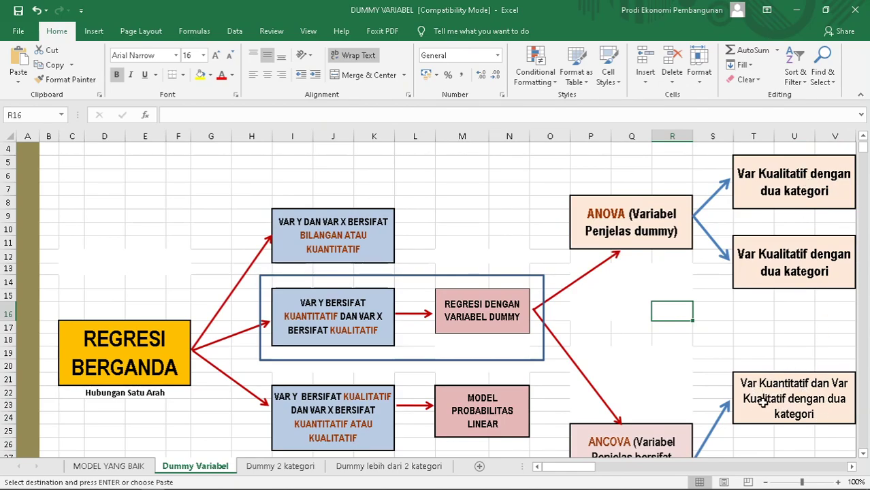
{"action": "left_click", "coordinate": [851, 467]}
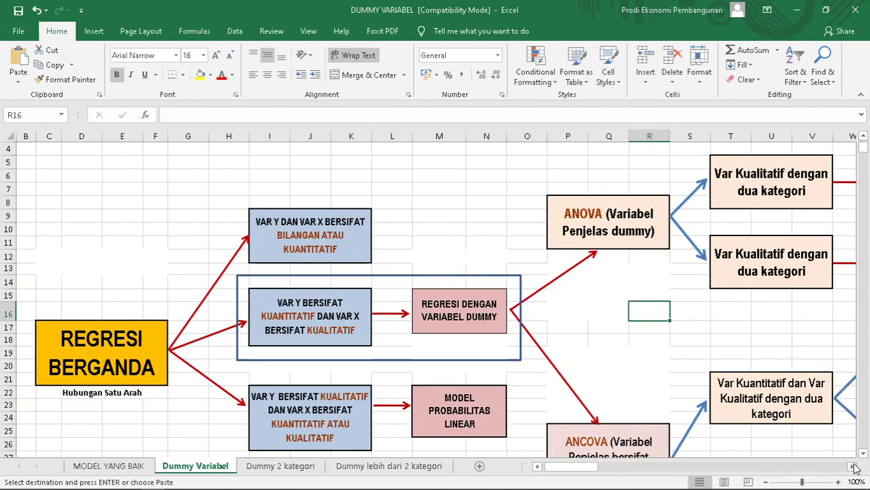
{"action": "left_click", "coordinate": [851, 467]}
{"action": "left_click", "coordinate": [852, 467]}
{"action": "left_click", "coordinate": [852, 467]}
{"action": "left_click", "coordinate": [853, 467]}
{"action": "left_click", "coordinate": [852, 466]}
{"action": "left_click", "coordinate": [852, 467]}
{"action": "left_click", "coordinate": [852, 467]}
{"action": "left_click", "coordinate": [852, 467]}
{"action": "left_click", "coordinate": [852, 467]}
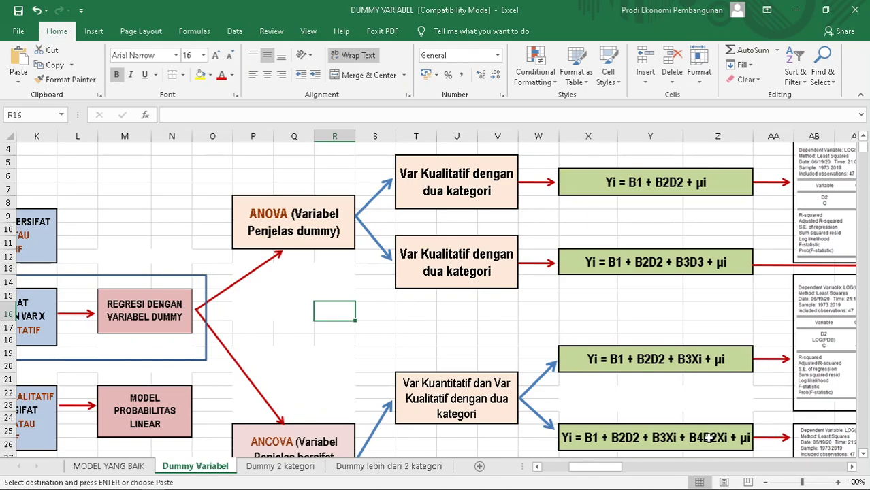
Fill the year 2000 cell on the Dummy 2 kategori sheet with yellow to mark where D2 switches to 1.
{"action": "left_click", "coordinate": [270, 468]}
{"action": "key", "text": "ctrl+v"}
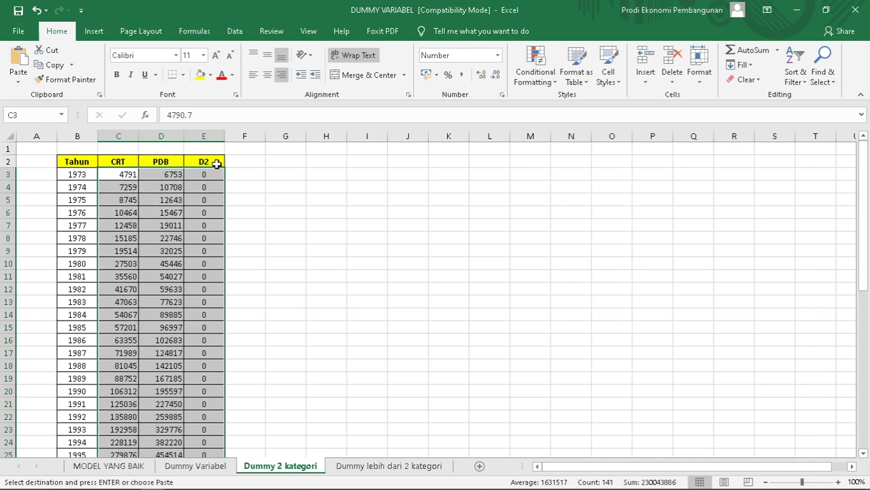
{"action": "scroll", "coordinate": [227, 265], "scroll_direction": "down", "scroll_amount": 4}
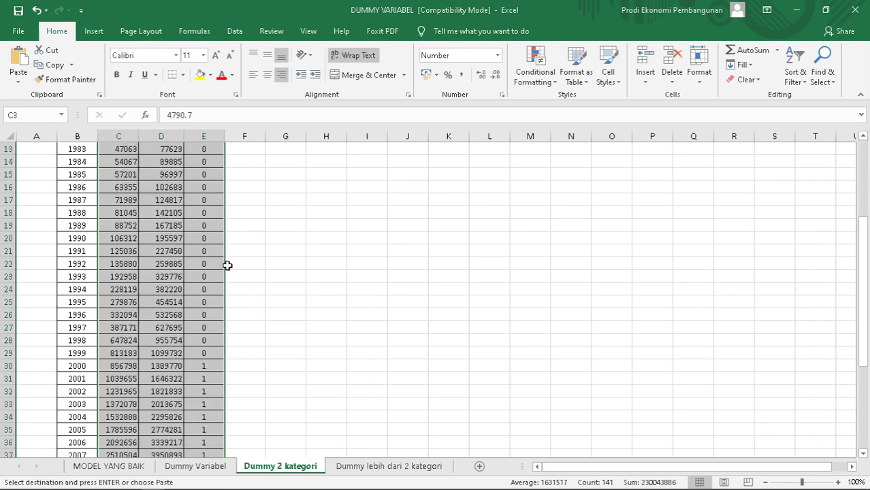
{"action": "left_click", "coordinate": [77, 365]}
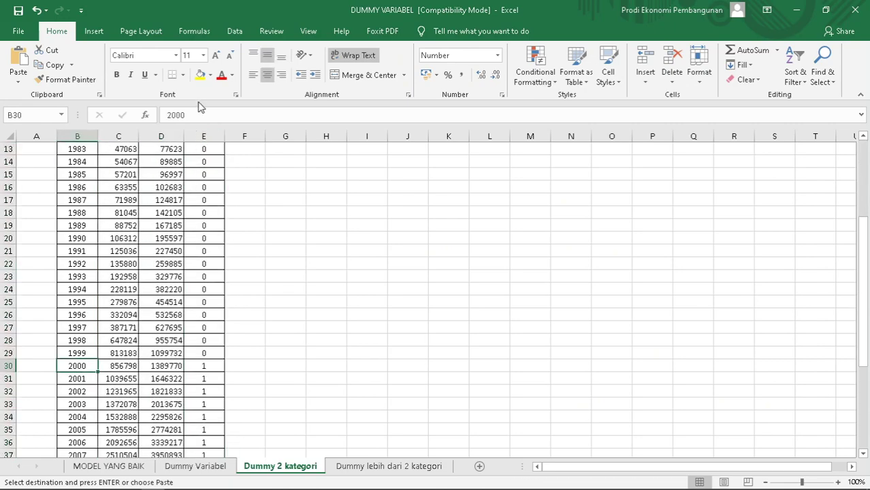
{"action": "left_click", "coordinate": [201, 76]}
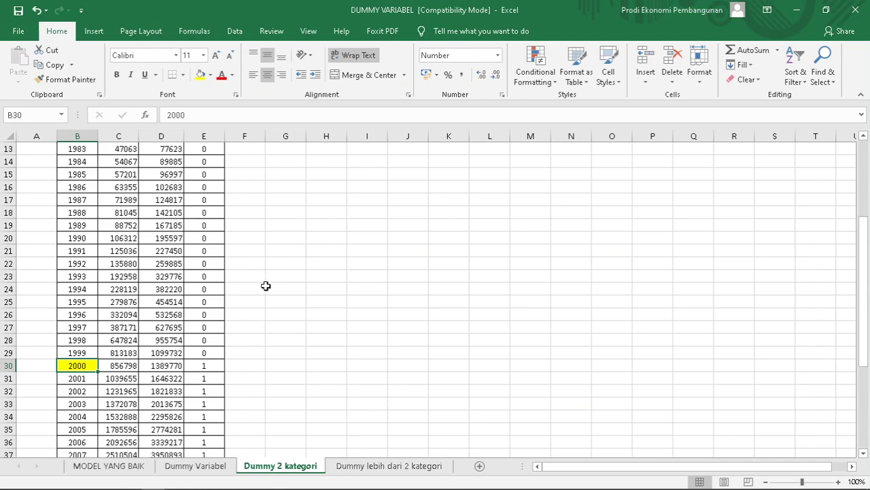
Copy the CRT, PDB and D2 columns with their headers, range C2:E49.
{"action": "scroll", "coordinate": [266, 285], "scroll_direction": "up", "scroll_amount": 4}
{"action": "left_click_drag", "start_coordinate": [119, 164], "coordinate": [204, 431]}
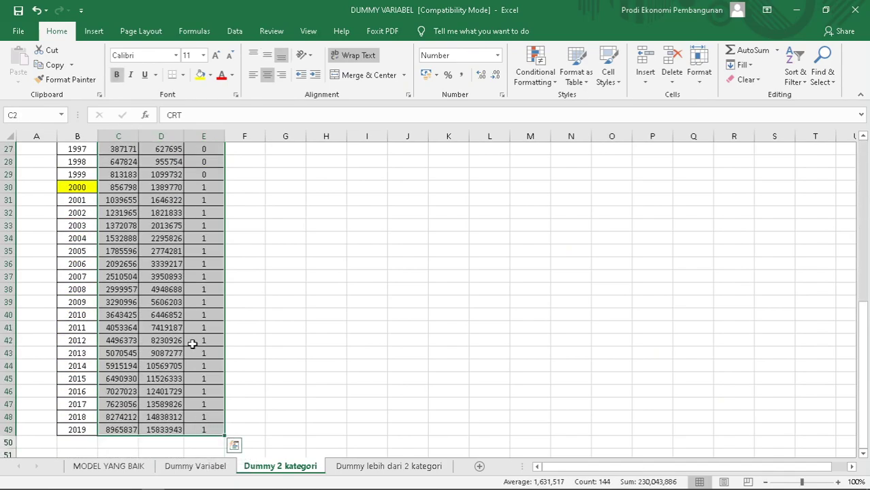
{"action": "right_click", "coordinate": [163, 214]}
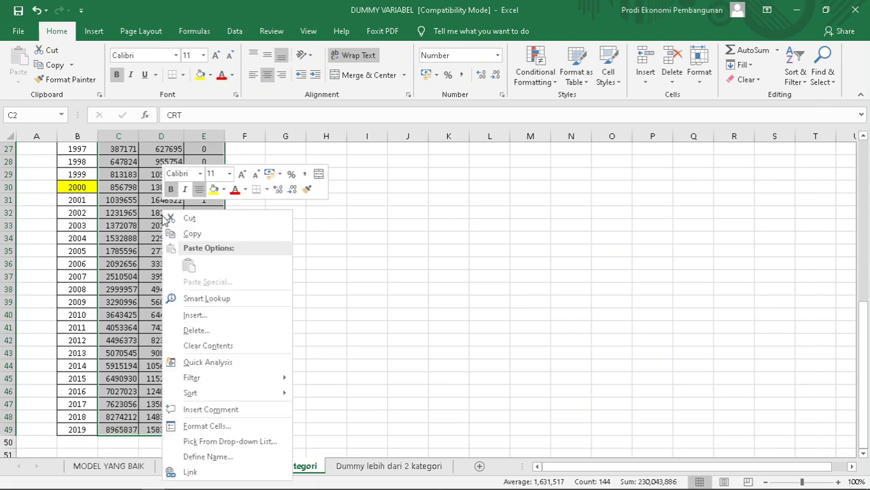
{"action": "left_click", "coordinate": [185, 233]}
{"action": "scroll", "coordinate": [185, 232], "scroll_direction": "up", "scroll_amount": 9}
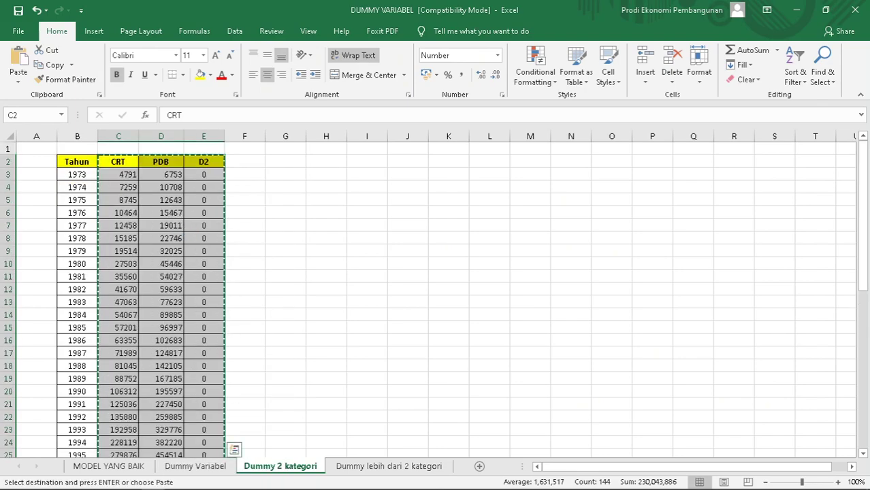
Switch to EViews and create a dated workfile with annual frequency, starting in 1973 and ending in 2019.
{"action": "left_click", "coordinate": [337, 479]}
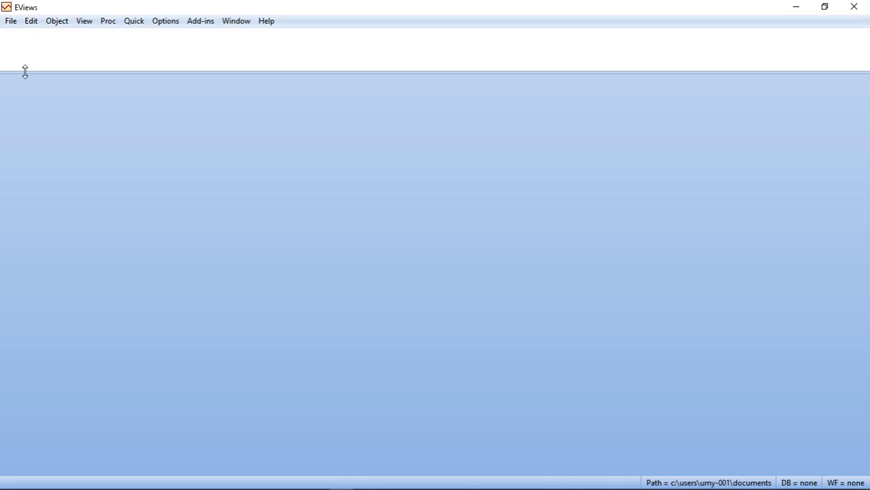
{"action": "left_click", "coordinate": [10, 24]}
{"action": "mouse_move", "coordinate": [12, 34]}
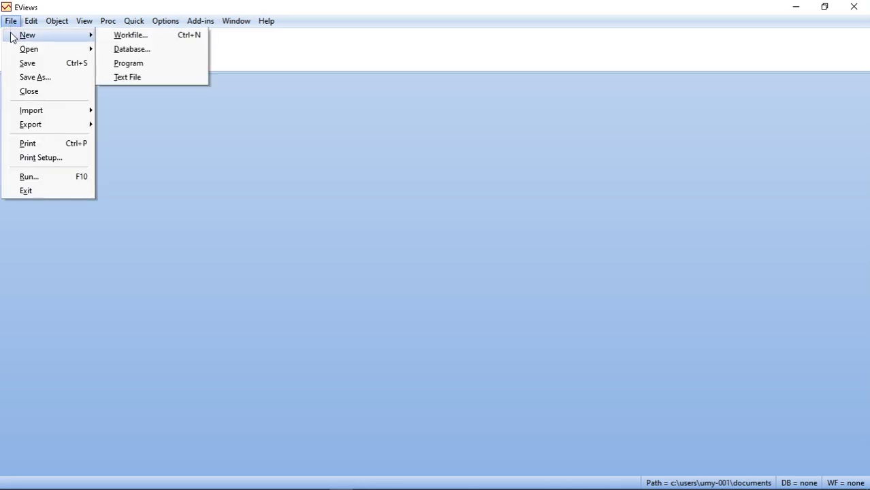
{"action": "left_click", "coordinate": [124, 33]}
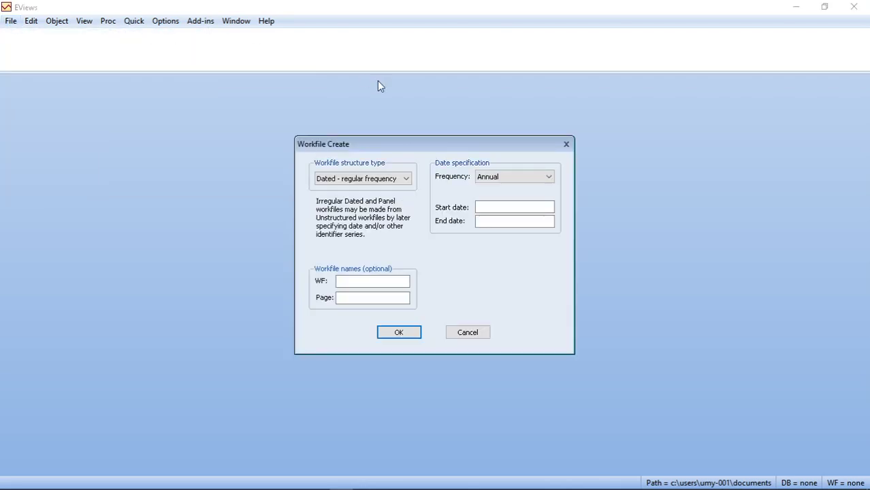
{"action": "left_click", "coordinate": [482, 206]}
{"action": "type", "text": "1973"}
{"action": "left_click", "coordinate": [479, 220]}
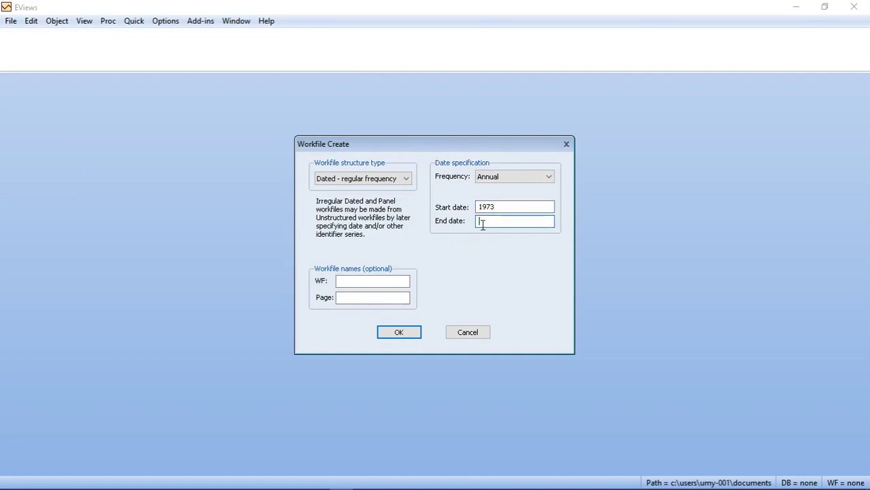
{"action": "type", "text": "2019"}
{"action": "left_click", "coordinate": [398, 333]}
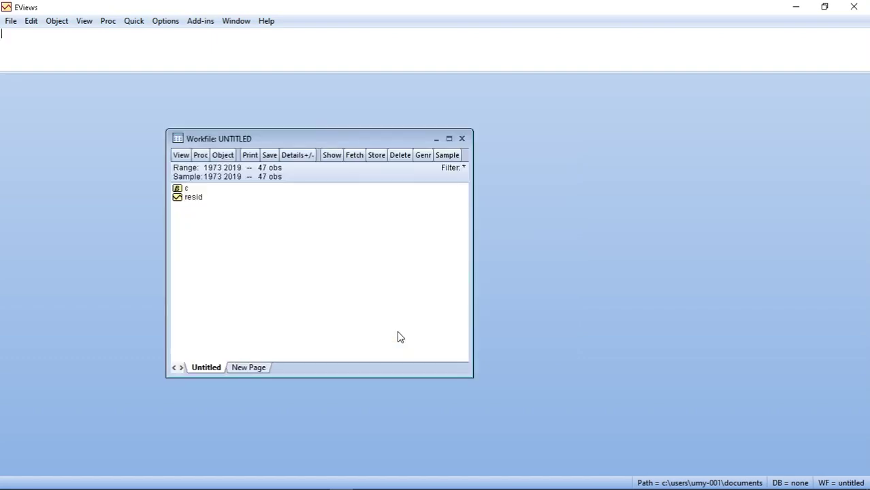
Create an empty group and paste the copied CRT, PDB and D2 data into it, with the names in the obs row.
{"action": "left_click", "coordinate": [132, 23]}
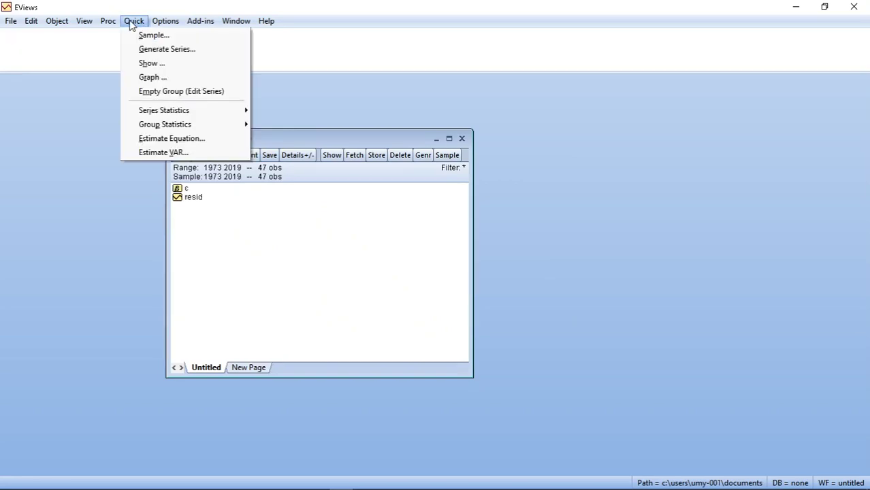
{"action": "left_click", "coordinate": [150, 90]}
{"action": "left_click_drag", "start_coordinate": [482, 232], "coordinate": [482, 220]}
{"action": "left_click", "coordinate": [266, 211]}
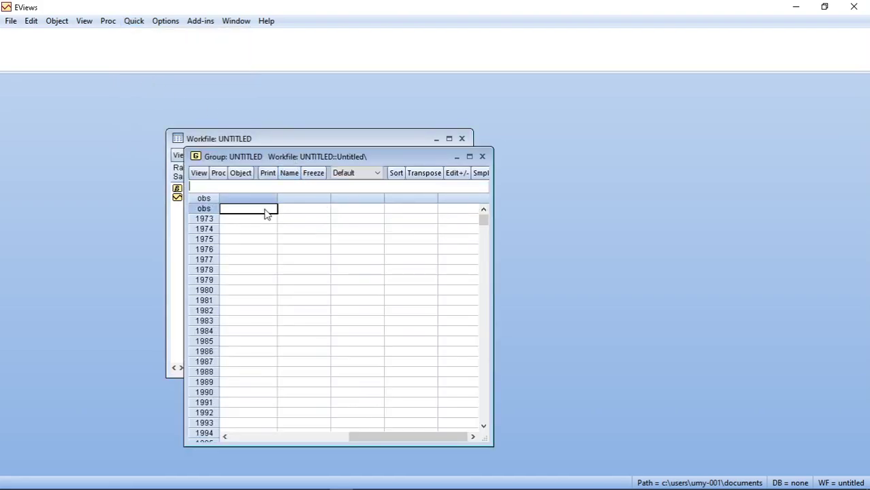
{"action": "right_click", "coordinate": [266, 212]}
{"action": "left_click", "coordinate": [283, 230]}
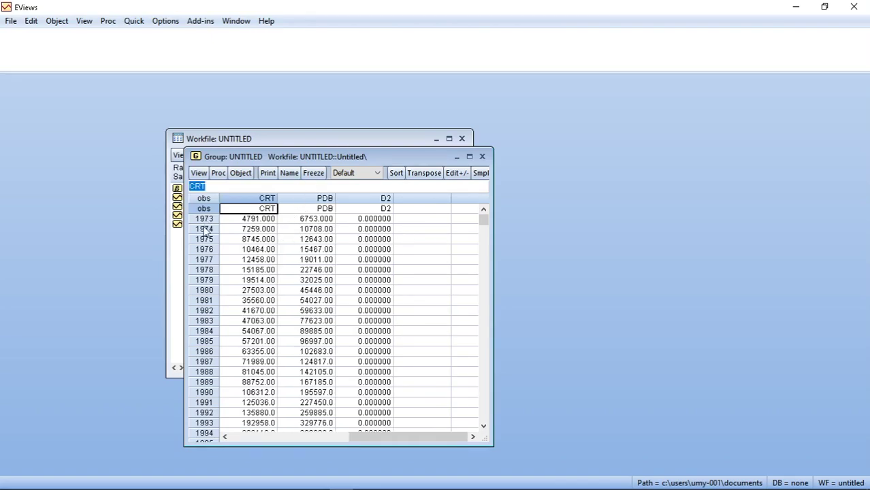
Check the pasted CRT, PDB and D2 series against their years through 2019.
{"action": "scroll", "coordinate": [206, 222], "scroll_direction": "down", "scroll_amount": 6}
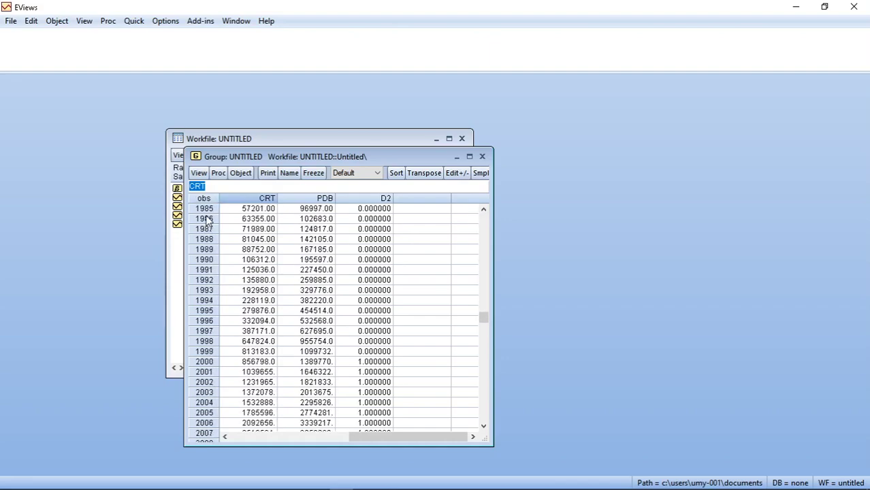
{"action": "scroll", "coordinate": [208, 221], "scroll_direction": "down", "scroll_amount": 3}
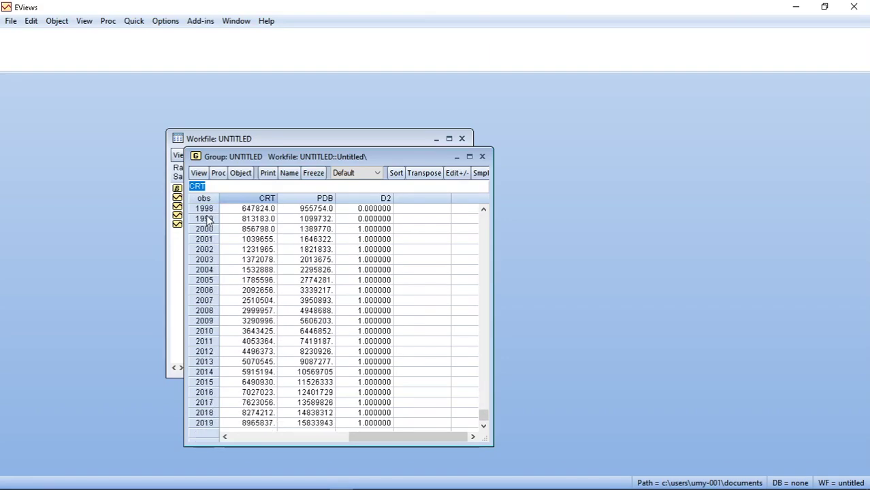
{"action": "scroll", "coordinate": [384, 272], "scroll_direction": "up", "scroll_amount": 1}
{"action": "scroll", "coordinate": [384, 272], "scroll_direction": "up", "scroll_amount": 7}
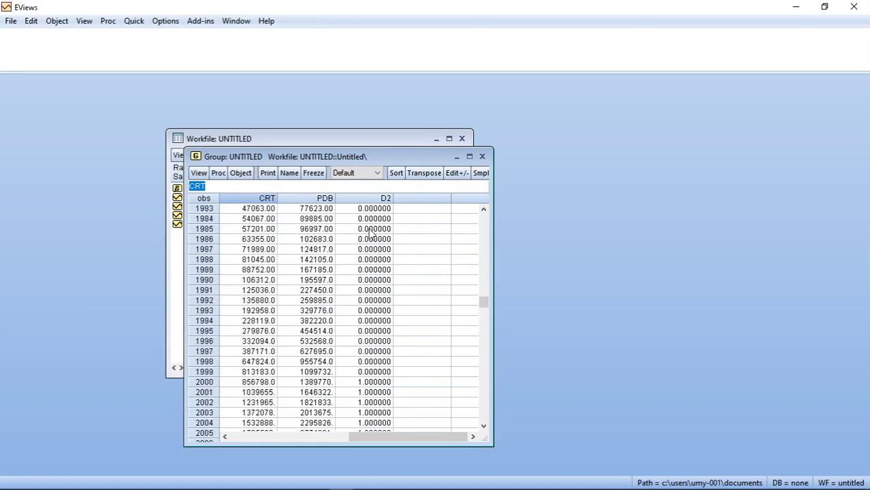
{"action": "scroll", "coordinate": [360, 199], "scroll_direction": "left", "scroll_amount": 1}
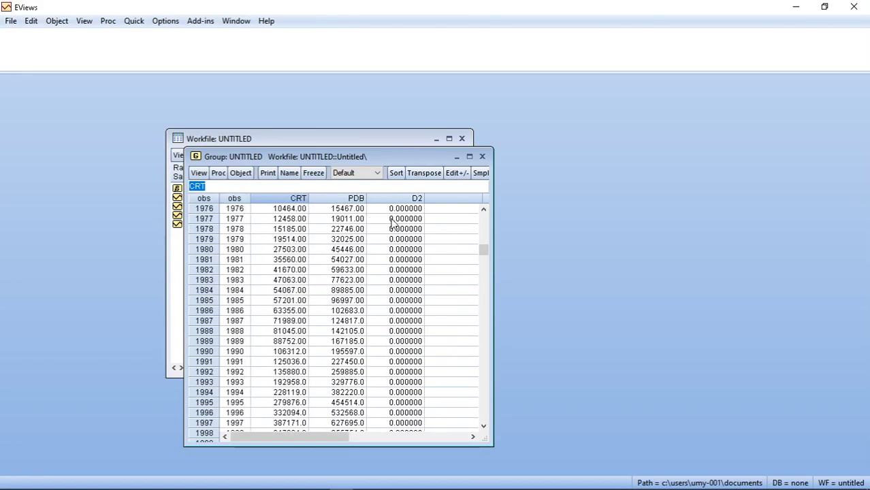
{"action": "scroll", "coordinate": [392, 222], "scroll_direction": "down", "scroll_amount": 5}
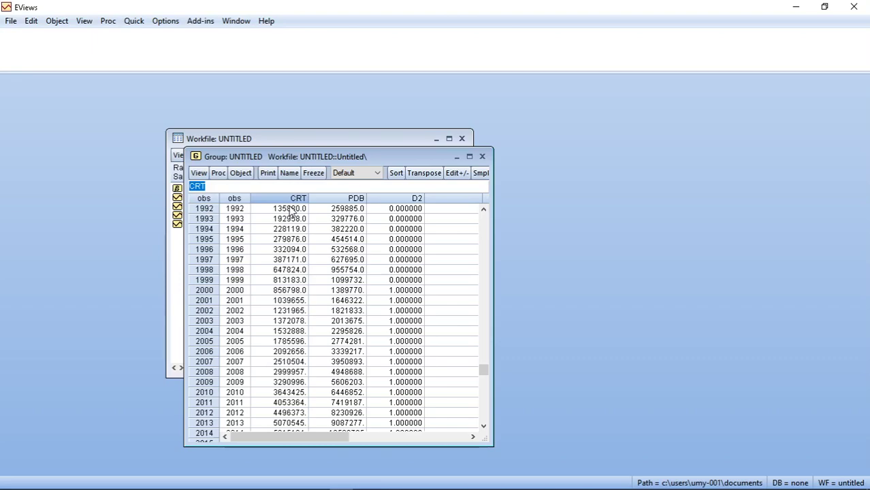
Make an equation from the group and turn its dependent variable into log(crt).
{"action": "left_click", "coordinate": [218, 175]}
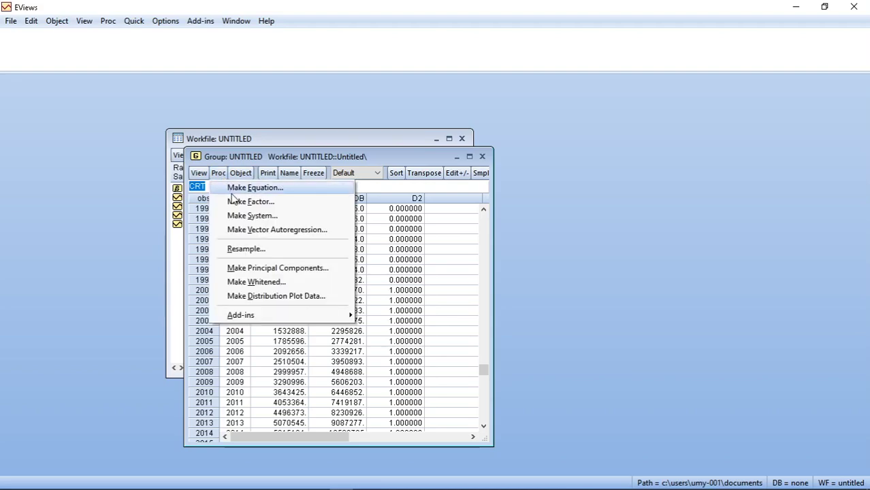
{"action": "left_click", "coordinate": [234, 187]}
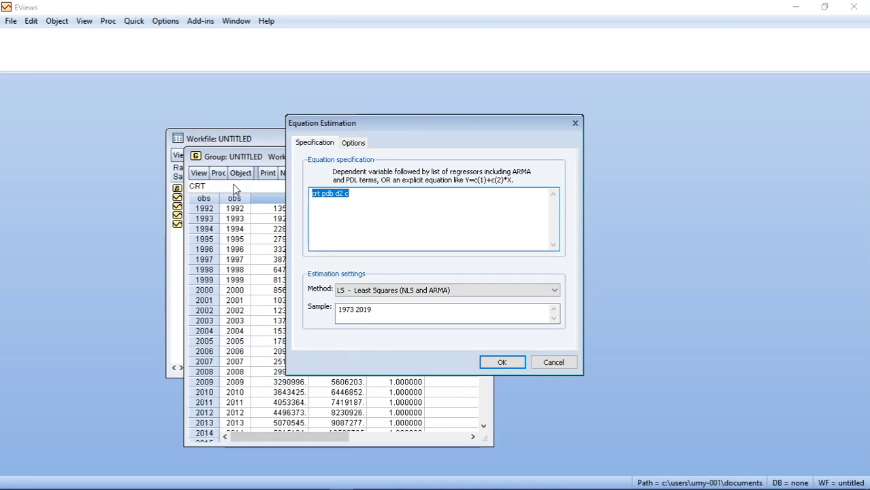
{"action": "left_click", "coordinate": [311, 194]}
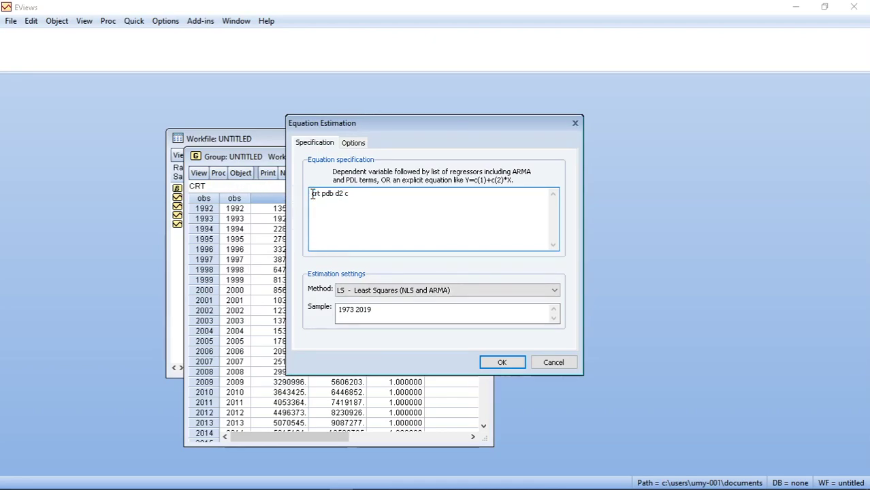
{"action": "type", "text": "log("}
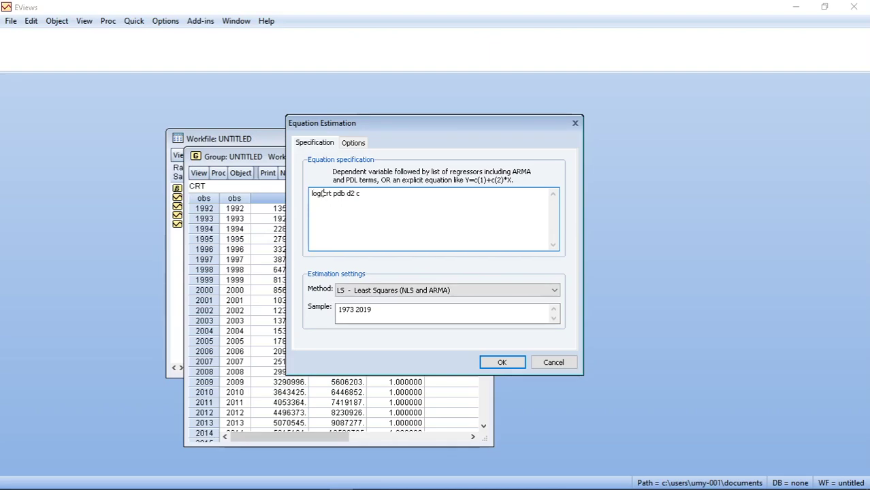
{"action": "left_click", "coordinate": [330, 194]}
{"action": "type", "text": ")"}
Remove pdb from the regressors, estimate log(crt) on d2 and c by least squares, and maximize the output to inspect D2's probability.
{"action": "left_click", "coordinate": [350, 194]}
{"action": "key", "text": "BackSpace"}
{"action": "key", "text": "BackSpace"}
{"action": "key", "text": "BackSpace"}
{"action": "key", "text": "BackSpace"}
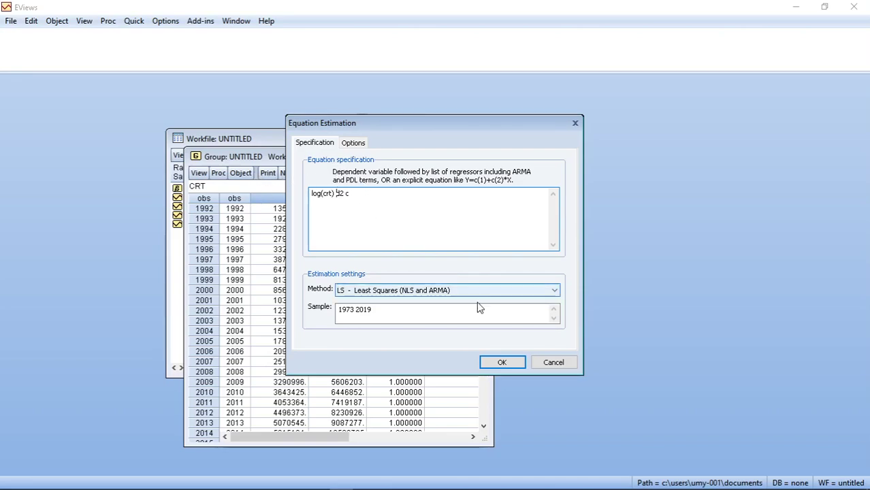
{"action": "left_click", "coordinate": [503, 360]}
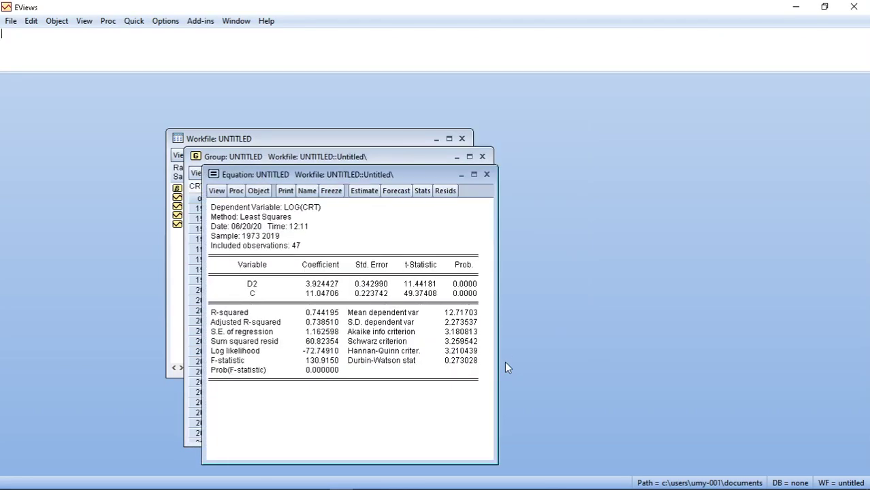
{"action": "left_click", "coordinate": [474, 174]}
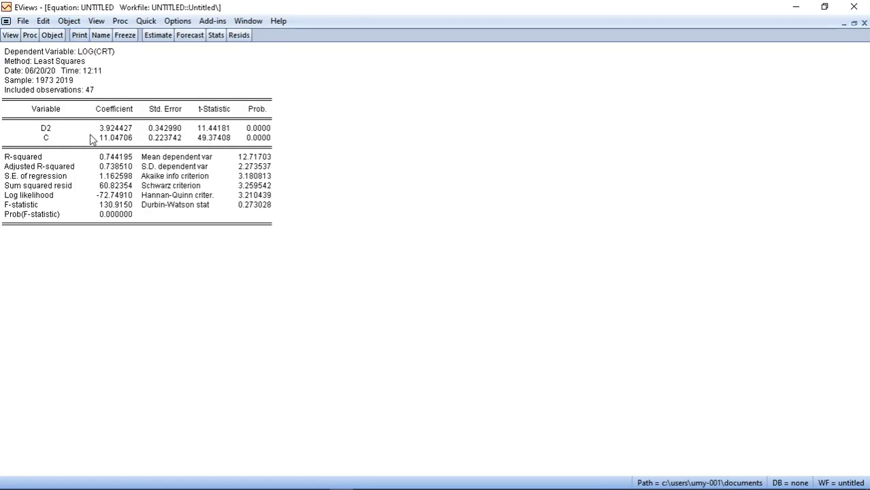
{"action": "left_click", "coordinate": [262, 132]}
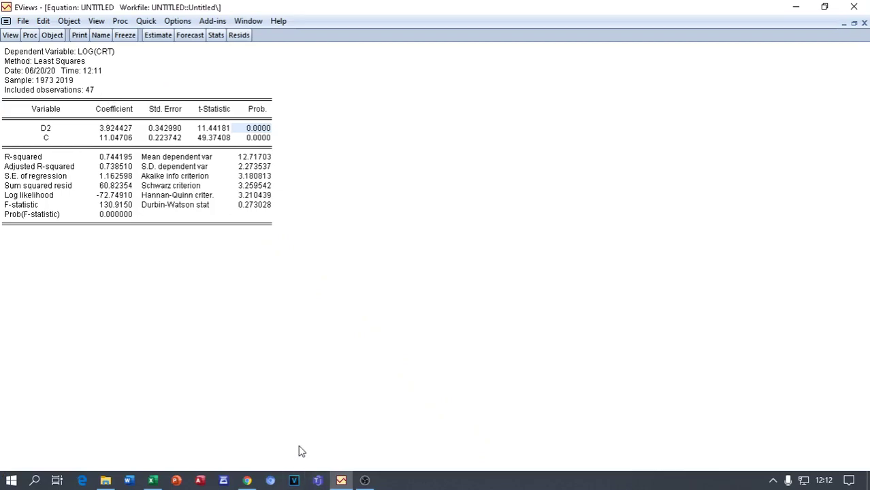
Switch back to the Excel workbook and open the Dummy Variabel sheet.
{"action": "mouse_move", "coordinate": [217, 487]}
{"action": "left_click", "coordinate": [153, 480]}
{"action": "left_click", "coordinate": [196, 466]}
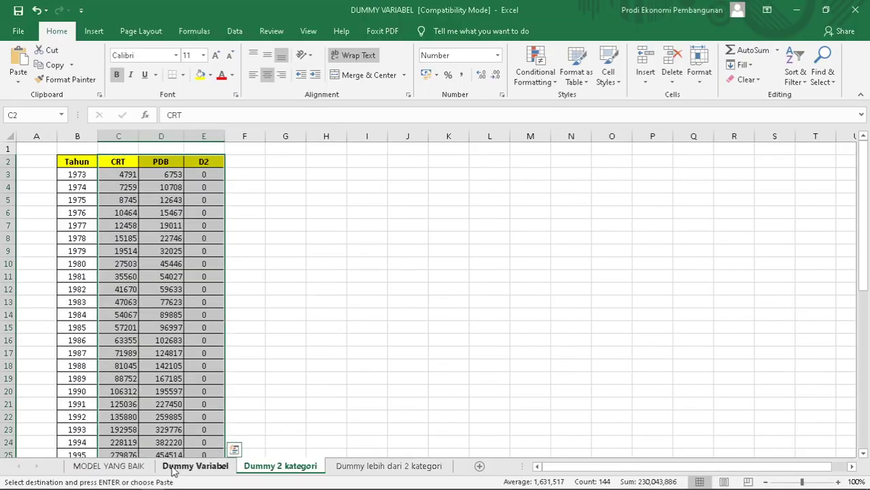
Examine the saved D2-only regression output and its before- and after-autonomy log(CRT) equations, enlarged to 150%.
{"action": "left_click", "coordinate": [851, 467]}
{"action": "left_click", "coordinate": [851, 467]}
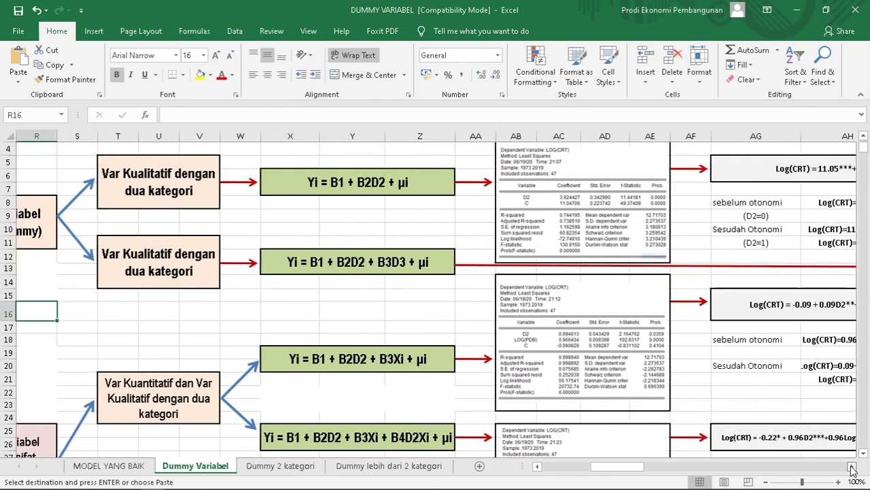
{"action": "left_click", "coordinate": [851, 466]}
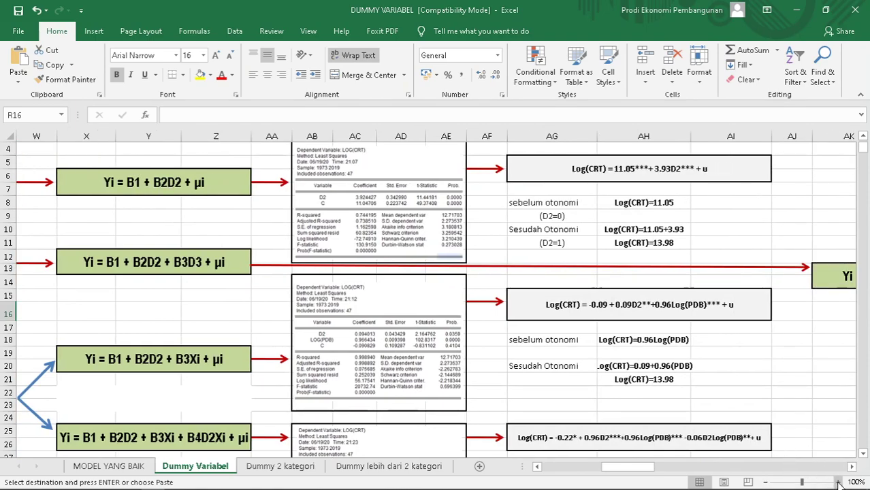
{"action": "left_click", "coordinate": [837, 482]}
{"action": "left_click", "coordinate": [837, 482]}
{"action": "left_click", "coordinate": [837, 482]}
{"action": "scroll", "coordinate": [766, 468], "scroll_direction": "up", "scroll_amount": 2}
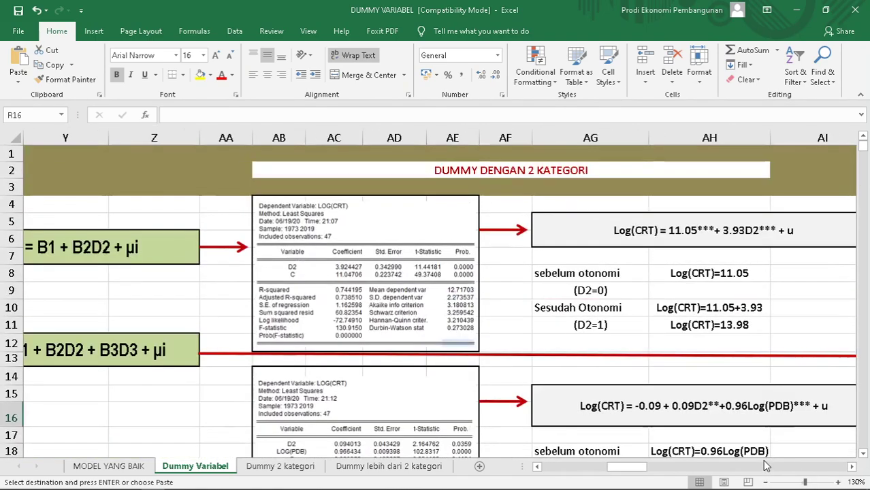
{"action": "left_click", "coordinate": [837, 482]}
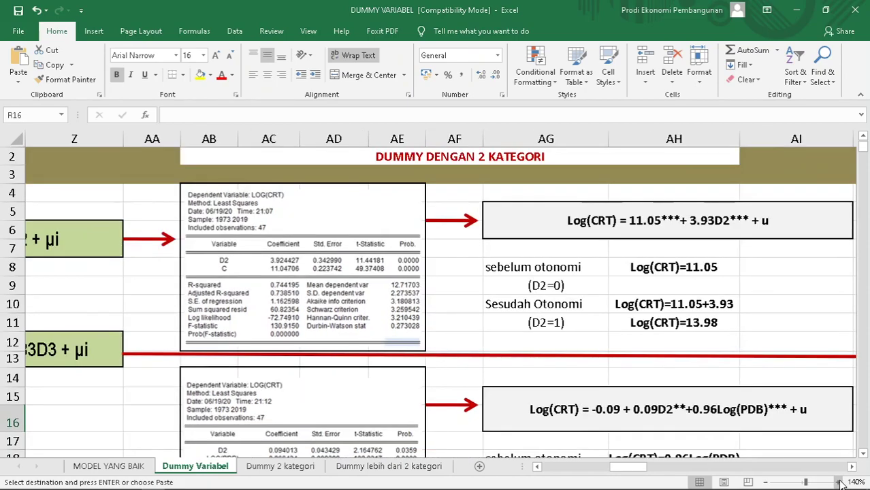
{"action": "left_click", "coordinate": [837, 482]}
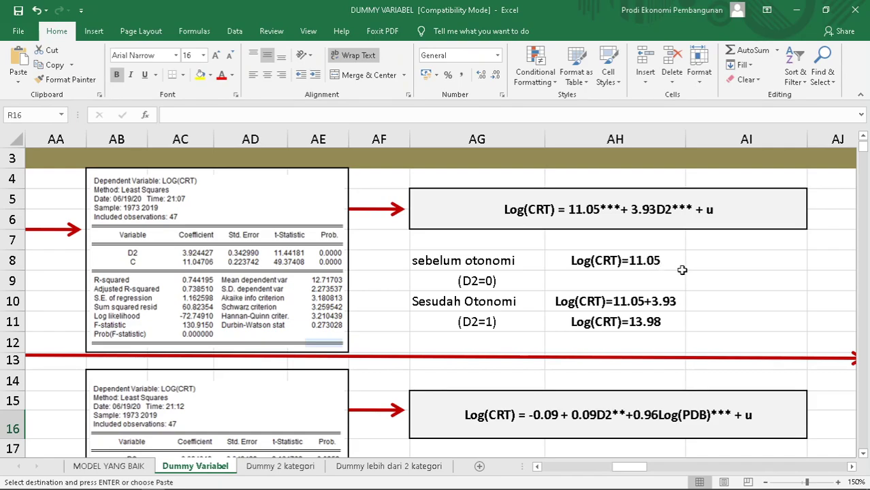
In cell AI8, beside the before-autonomy equation, calculate the antilog with =power(10;11.05).
{"action": "left_click", "coordinate": [718, 257]}
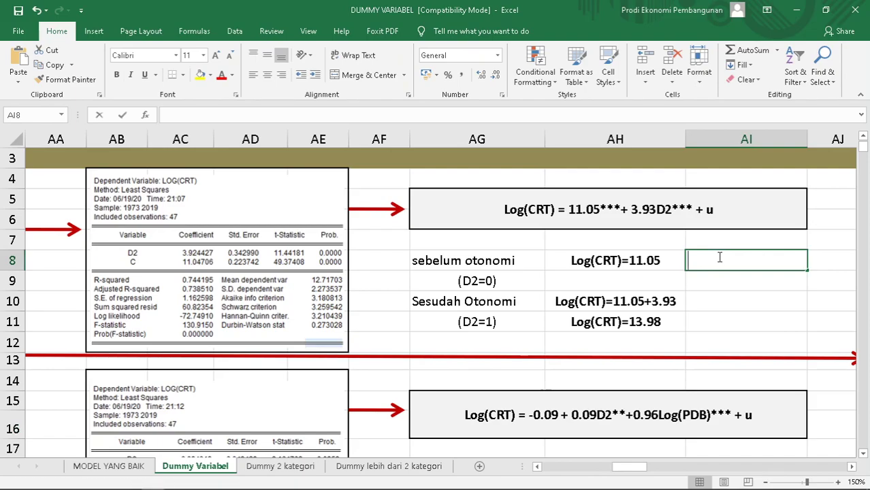
{"action": "type", "text": "=powe"}
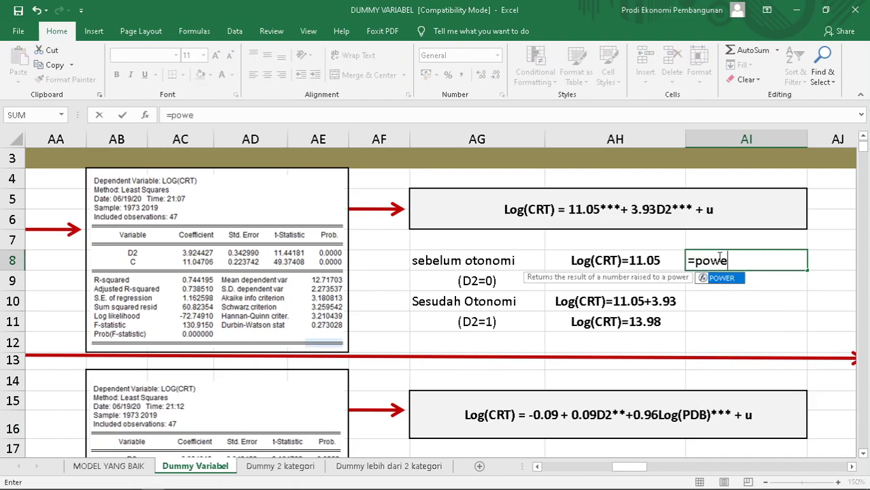
{"action": "type", "text": "r(10,"}
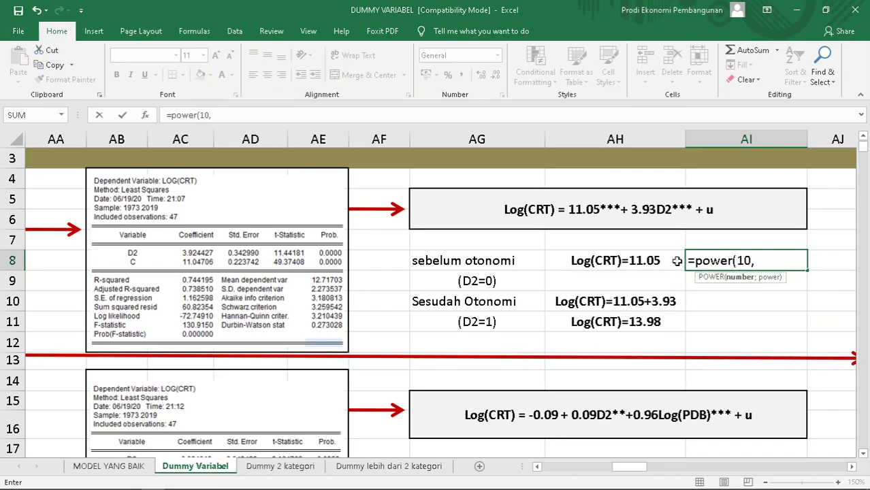
{"action": "type", "text": "11.05)"}
{"action": "key", "text": "Return"}
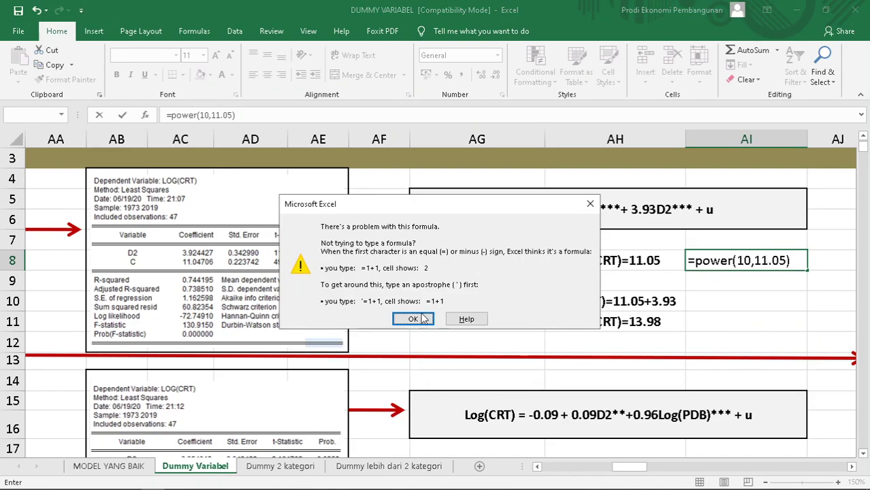
{"action": "left_click", "coordinate": [417, 316]}
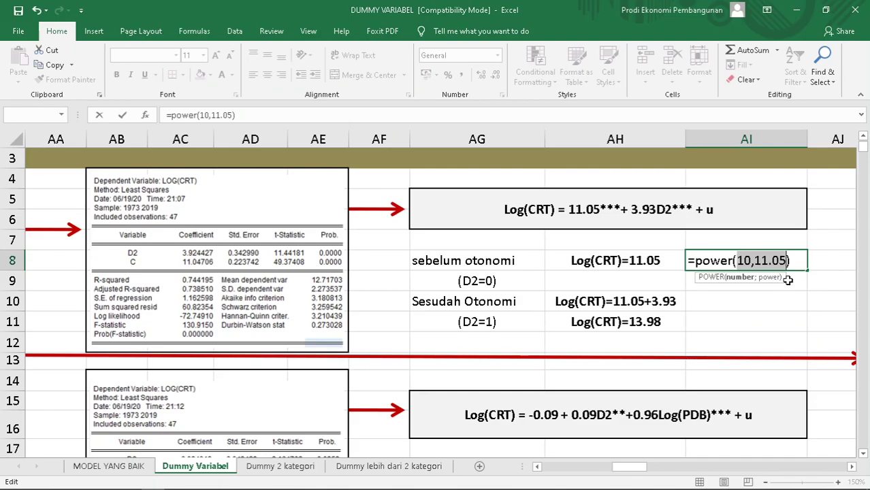
{"action": "left_click", "coordinate": [754, 260]}
{"action": "key", "text": "BackSpace"}
{"action": "type", "text": ";"}
{"action": "key", "text": "Return"}
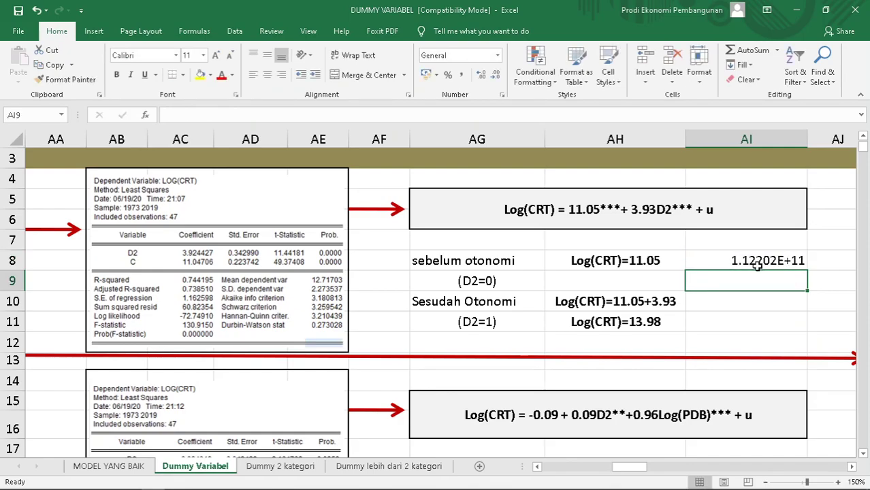
In cell AI10, beside the after-autonomy equation, calculate the antilog with =power(10;(11.05+3.93)).
{"action": "left_click", "coordinate": [772, 297]}
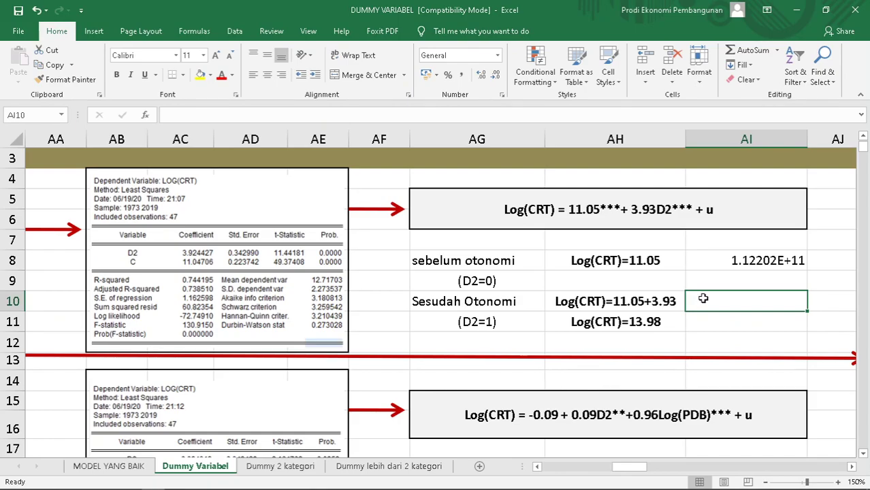
{"action": "type", "text": "="}
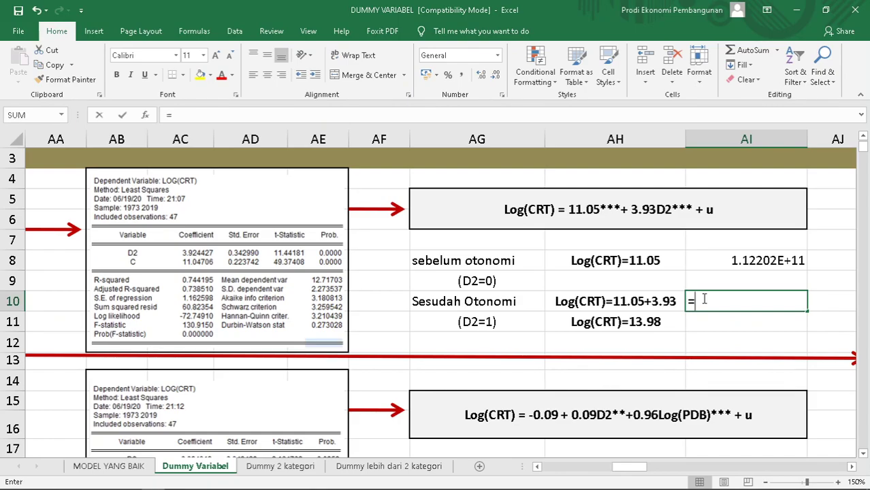
{"action": "type", "text": "power"}
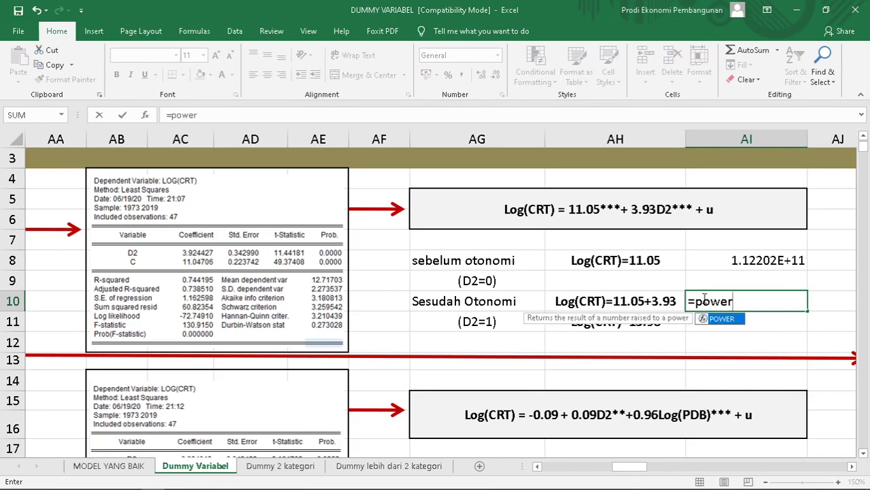
{"action": "type", "text": "(10;"}
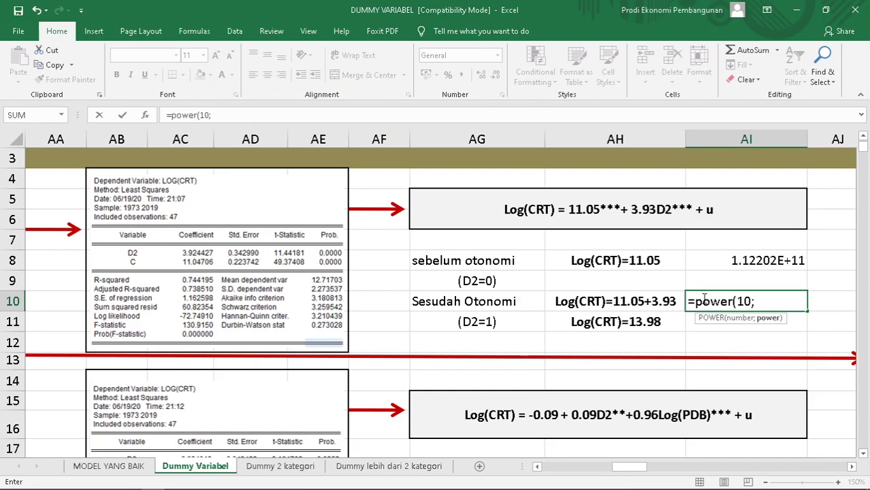
{"action": "type", "text": "(11.05+"}
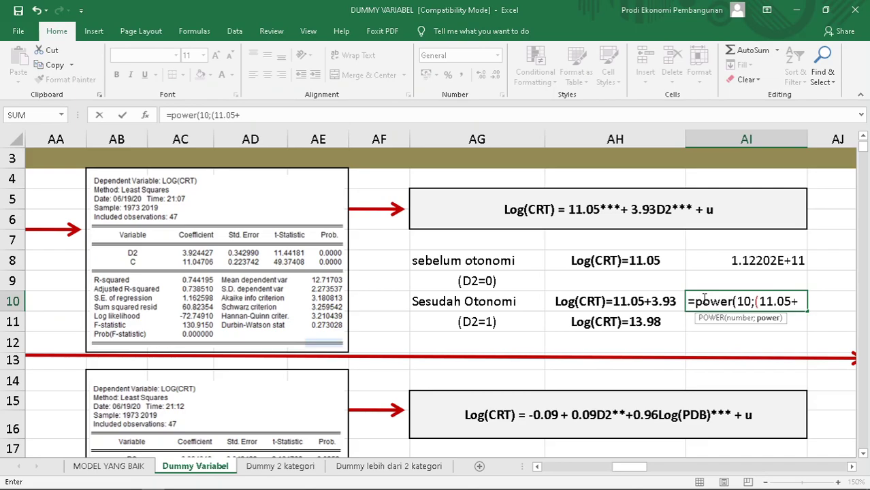
{"action": "type", "text": "3.93"}
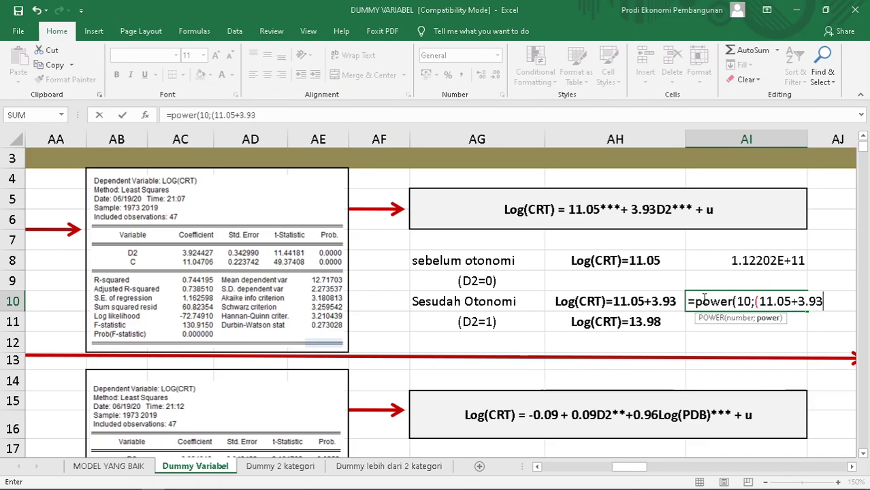
{"action": "type", "text": "))"}
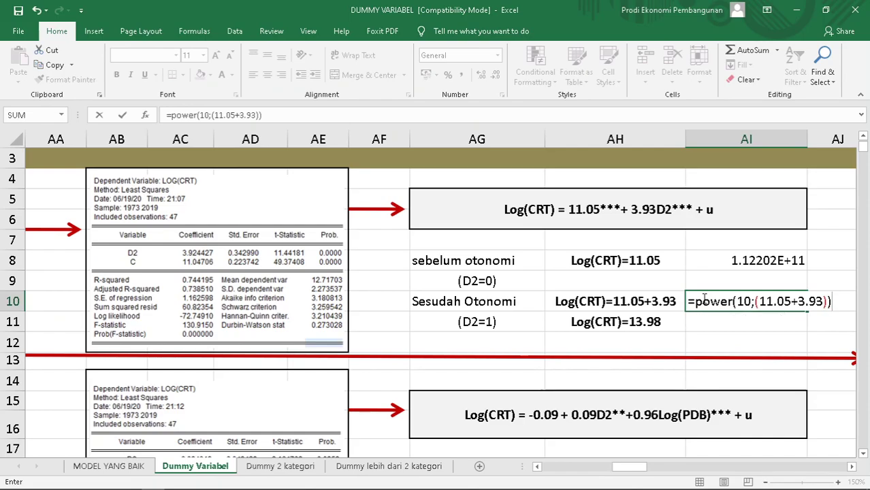
{"action": "key", "text": "Return"}
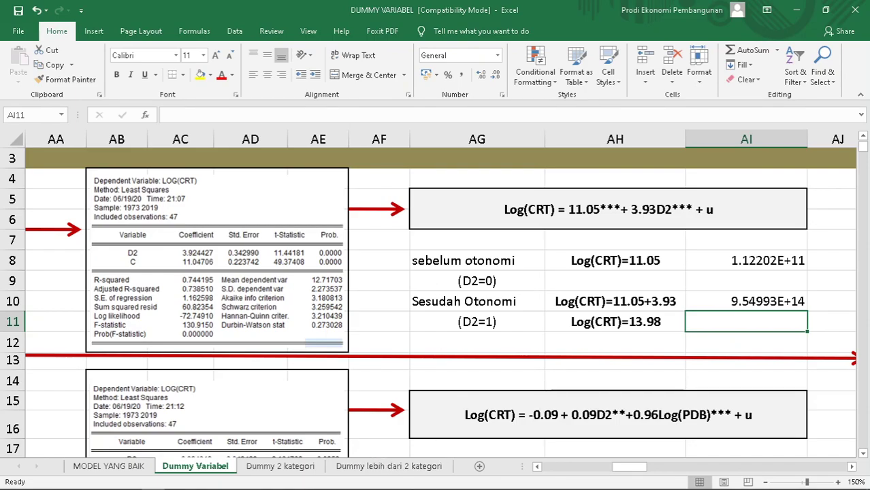
Review the Yi = B1 + B2D2 + B3Xi + µi model, switch to EViews and re-estimate the equation as log(crt) d2 log(pdb) c.
{"action": "left_click", "coordinate": [536, 467]}
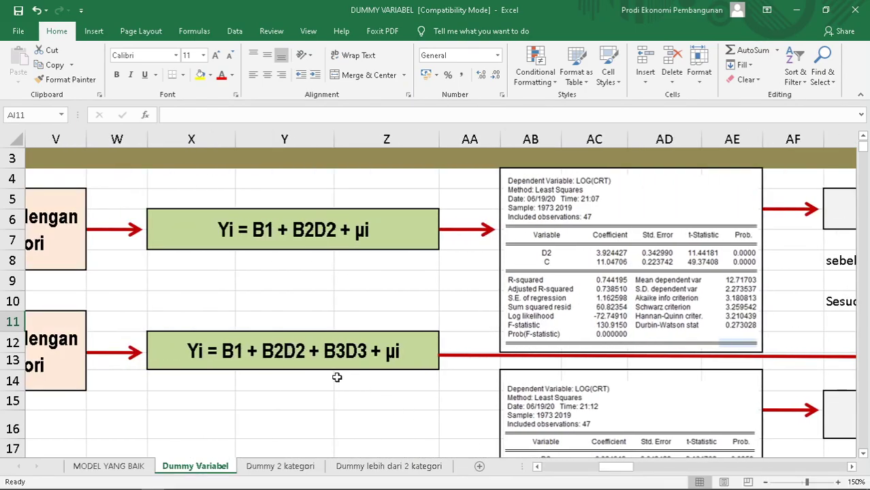
{"action": "scroll", "coordinate": [341, 374], "scroll_direction": "down", "scroll_amount": 2}
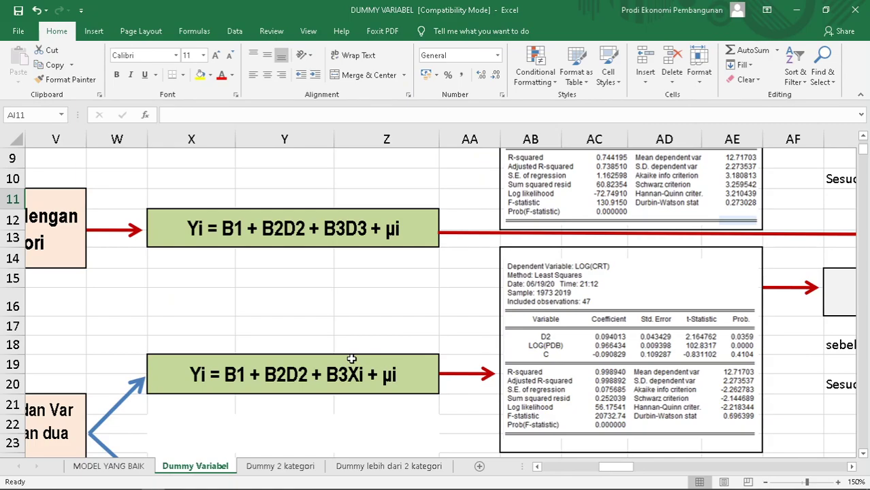
{"action": "mouse_move", "coordinate": [269, 487]}
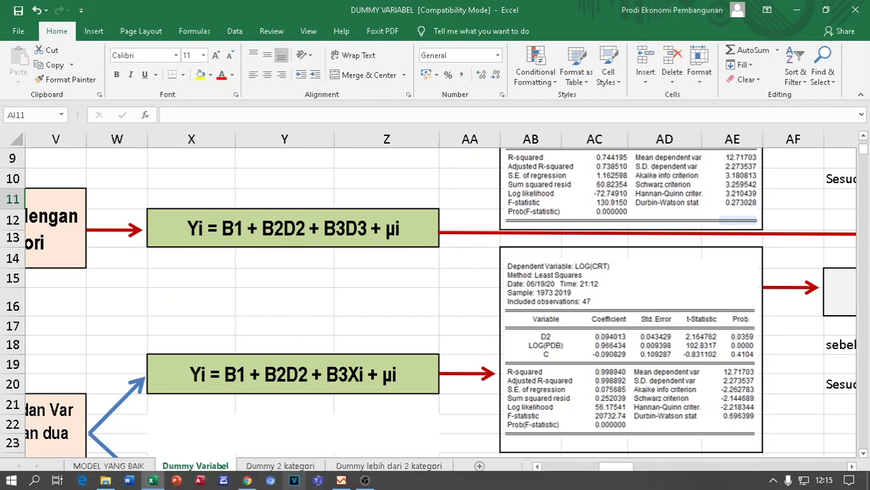
{"action": "left_click", "coordinate": [341, 481]}
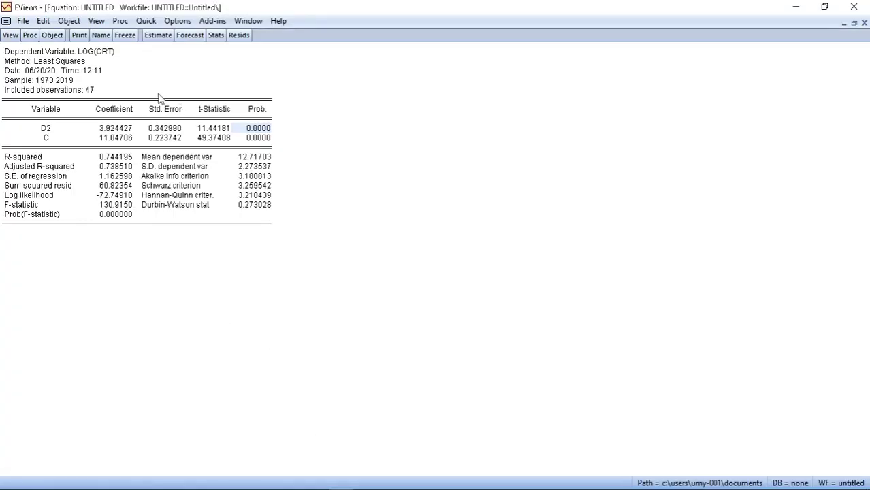
{"action": "left_click", "coordinate": [164, 38]}
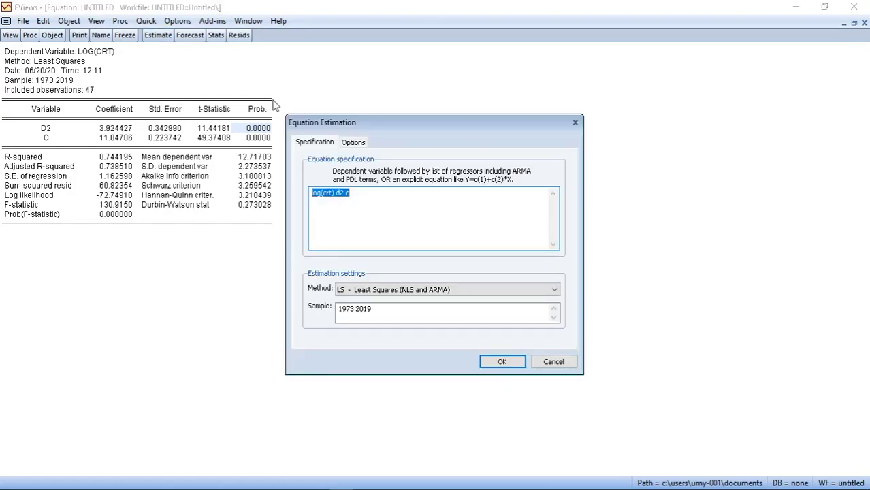
{"action": "left_click", "coordinate": [348, 193]}
{"action": "type", "text": "log(pdb"}
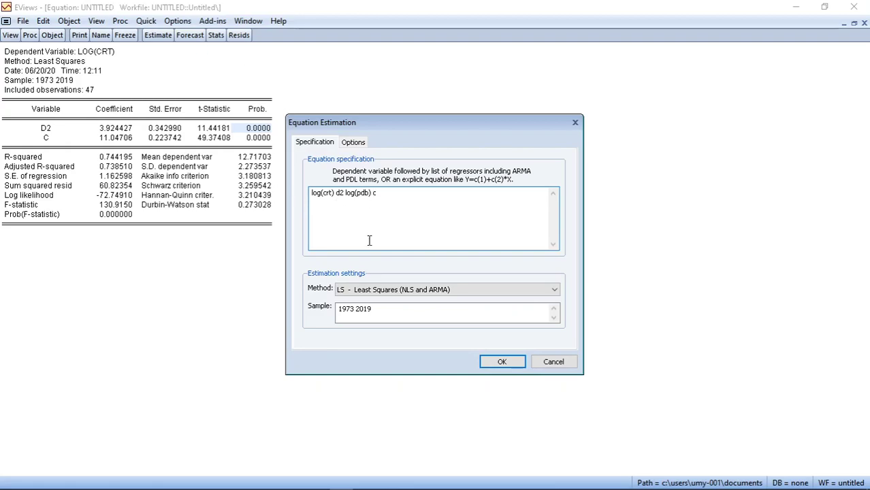
{"action": "left_click", "coordinate": [490, 362]}
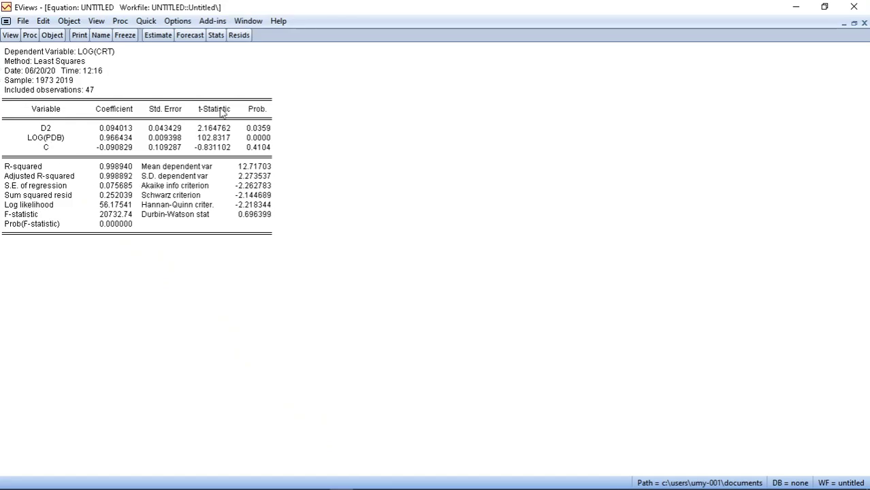
Switch back to the Excel workbook and examine the D2 and LOG(PDB) output with its before- and after-autonomy equations.
{"action": "mouse_move", "coordinate": [494, 488]}
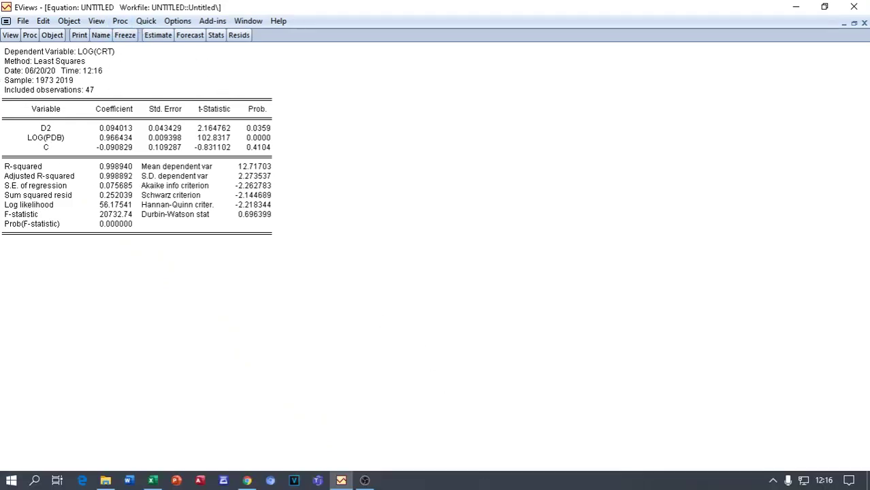
{"action": "left_click", "coordinate": [153, 481]}
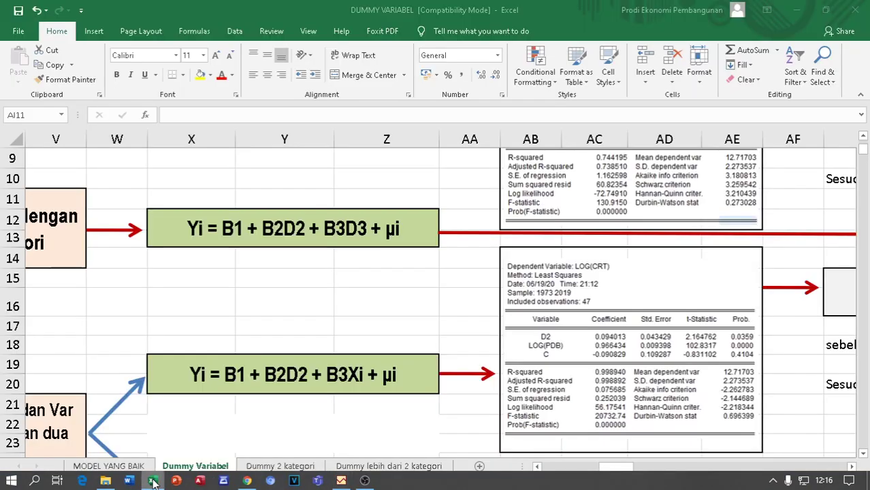
{"action": "left_click", "coordinate": [862, 454]}
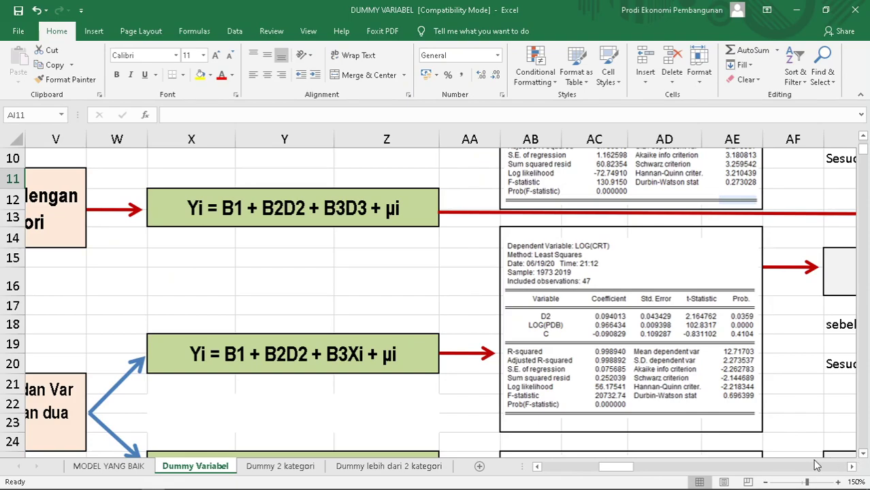
{"action": "left_click", "coordinate": [852, 467]}
{"action": "left_click", "coordinate": [852, 467]}
{"action": "left_click", "coordinate": [851, 467]}
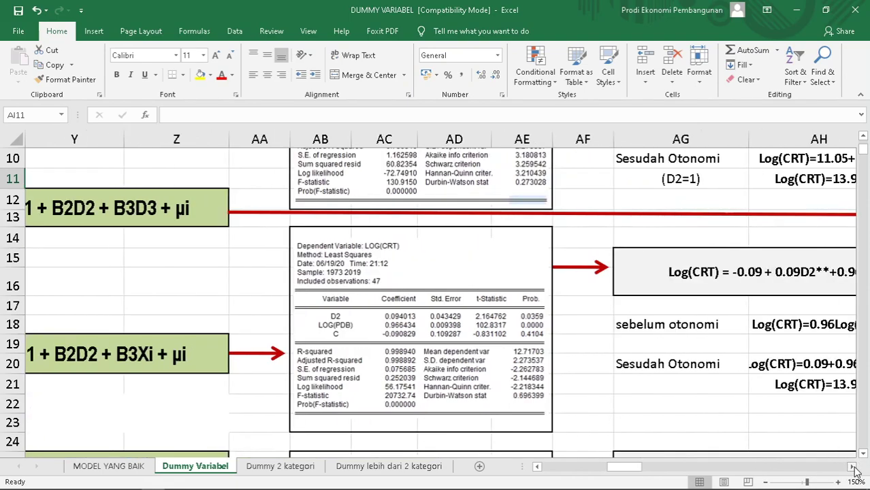
{"action": "left_click", "coordinate": [851, 467]}
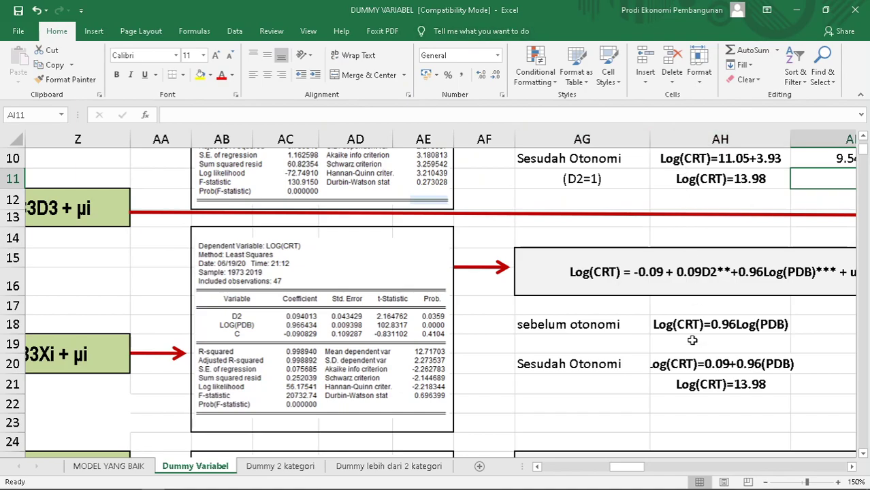
Narrow column AG slightly and widen column AH so the after-autonomy equation in row 20 fits its cell.
{"action": "scroll", "coordinate": [691, 340], "scroll_direction": "down", "scroll_amount": 1}
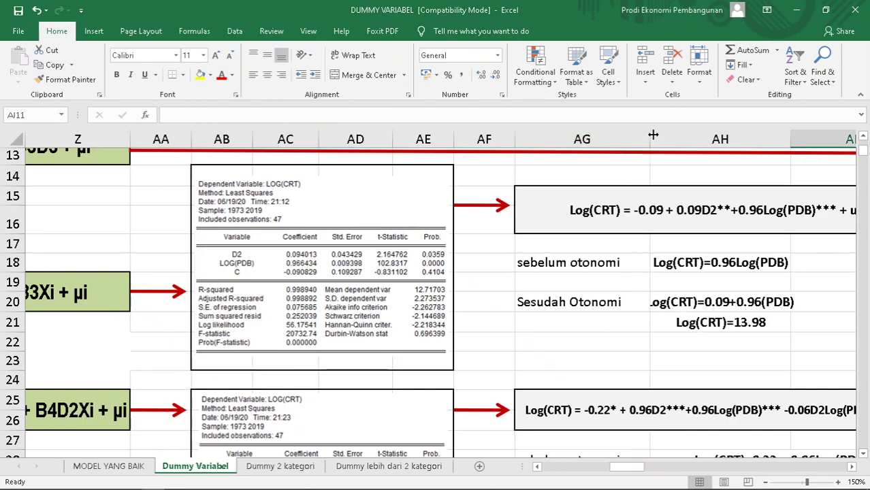
{"action": "left_click_drag", "start_coordinate": [649, 138], "coordinate": [637, 143]}
{"action": "left_click_drag", "start_coordinate": [780, 138], "coordinate": [803, 141]}
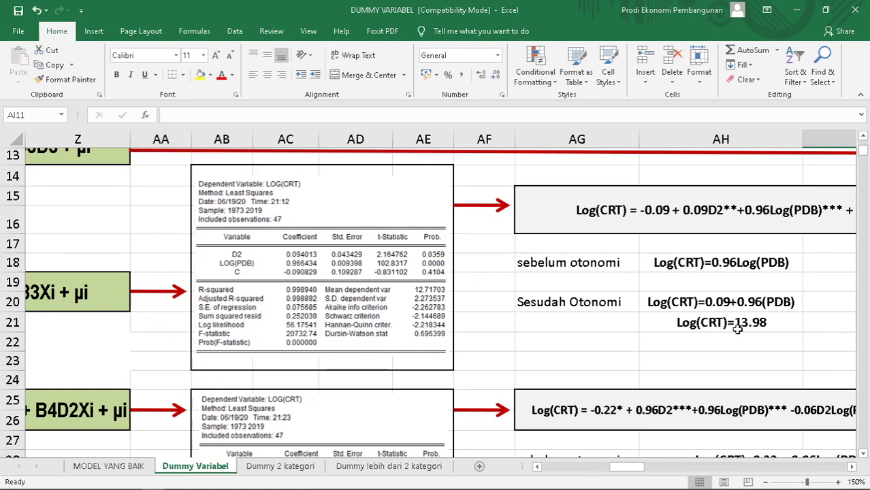
Delete the Log(CRT)=13.98 line in cell AH21, below the after-autonomy equation of the D2 and Log(PDB) model.
{"action": "left_click", "coordinate": [851, 467]}
{"action": "left_click", "coordinate": [851, 467]}
{"action": "left_click", "coordinate": [850, 467]}
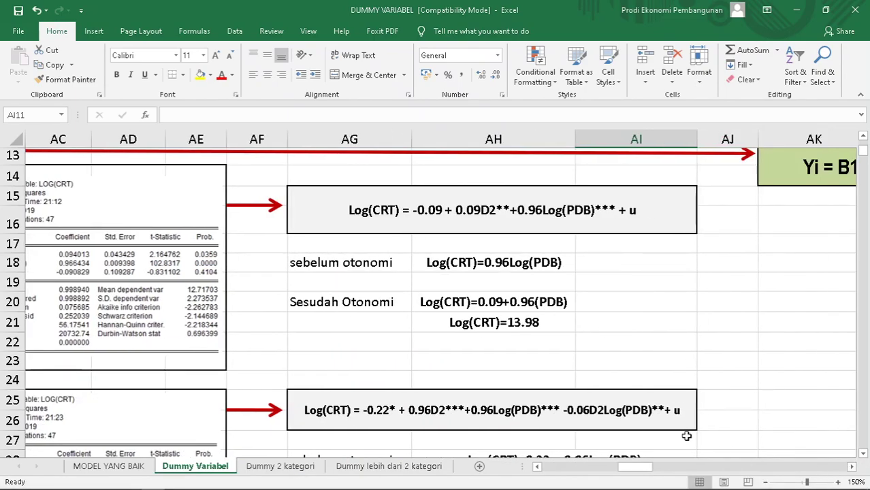
{"action": "left_click", "coordinate": [511, 317]}
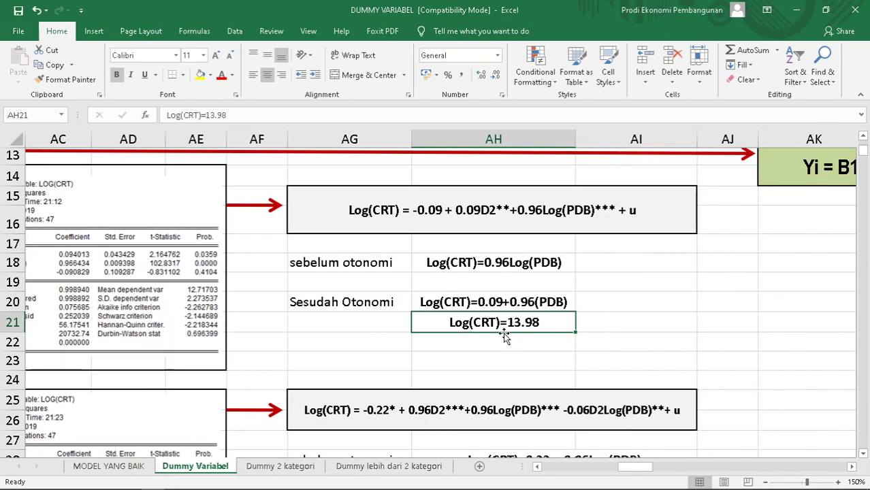
{"action": "key", "text": "Delete"}
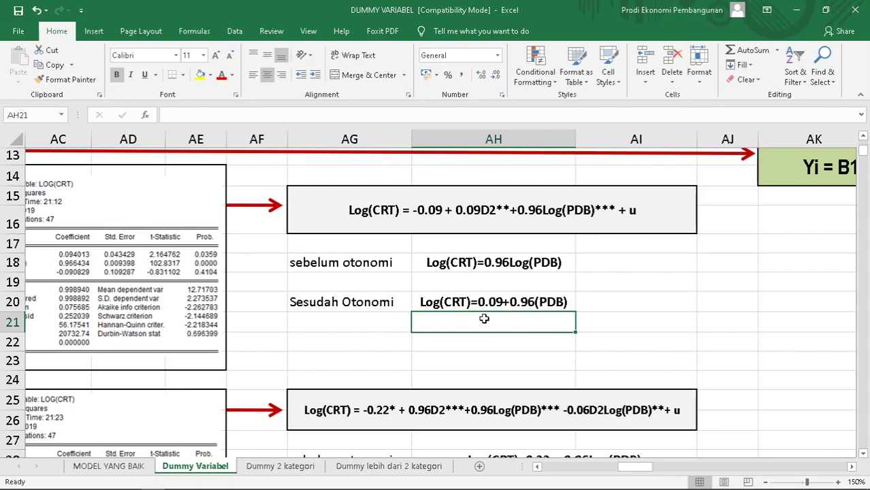
Review the first model's before- and after-autonomy equations and the best-model criteria diagram on the MODEL YANG BAIK sheet.
{"action": "scroll", "coordinate": [484, 318], "scroll_direction": "up", "scroll_amount": 3}
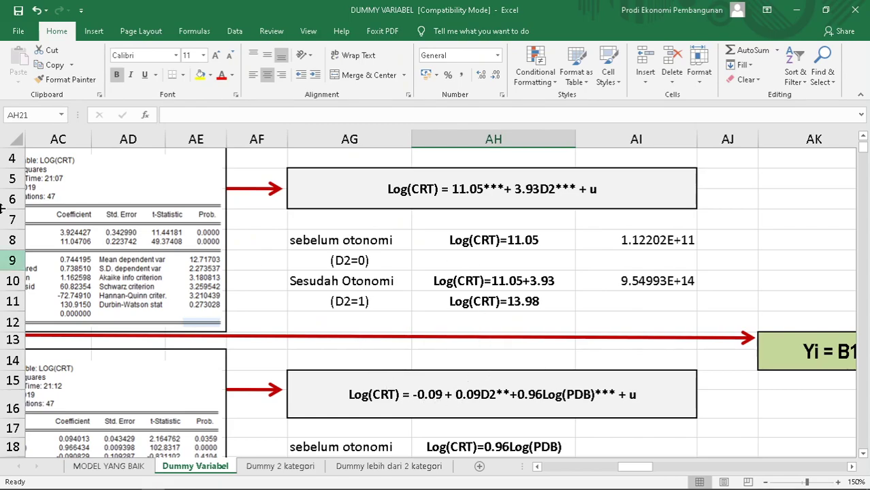
{"action": "left_click", "coordinate": [112, 466]}
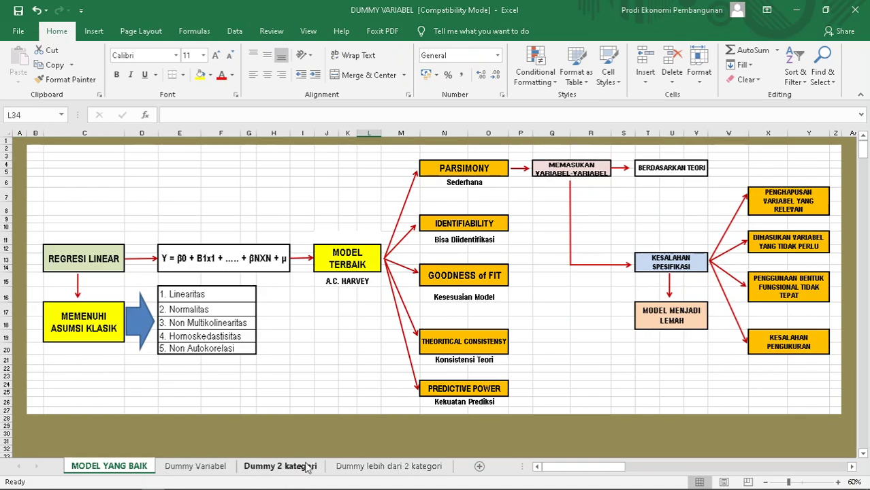
{"action": "left_click", "coordinate": [205, 467]}
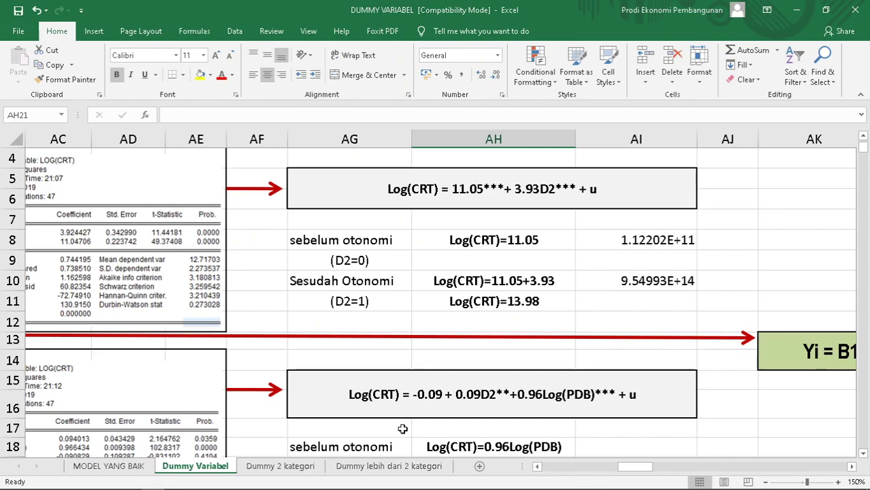
On the Dummy Variabel sheet, examine the two-category interaction model Yi = B1 + B2D2 + B3Xi + B4D2Xi + µi.
{"action": "left_click_drag", "start_coordinate": [640, 467], "coordinate": [606, 467]}
{"action": "scroll", "coordinate": [431, 379], "scroll_direction": "down", "scroll_amount": 2}
{"action": "scroll", "coordinate": [488, 365], "scroll_direction": "down", "scroll_amount": 2}
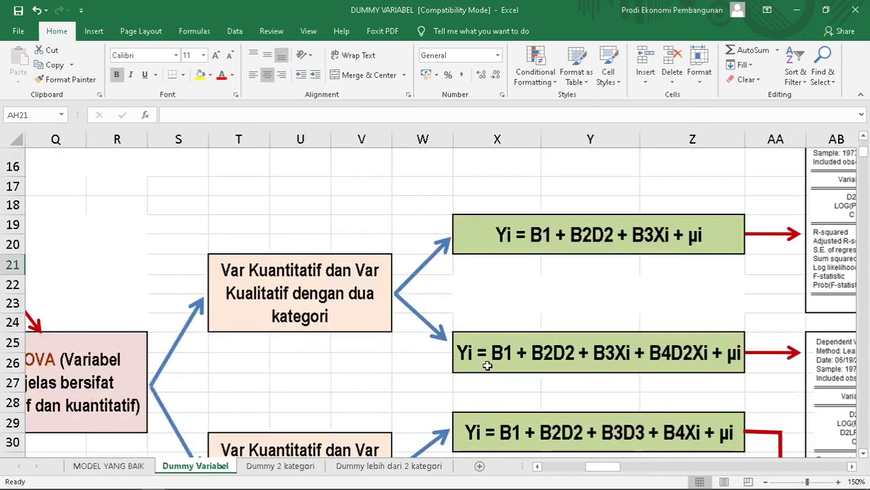
{"action": "scroll", "coordinate": [487, 365], "scroll_direction": "down", "scroll_amount": 1}
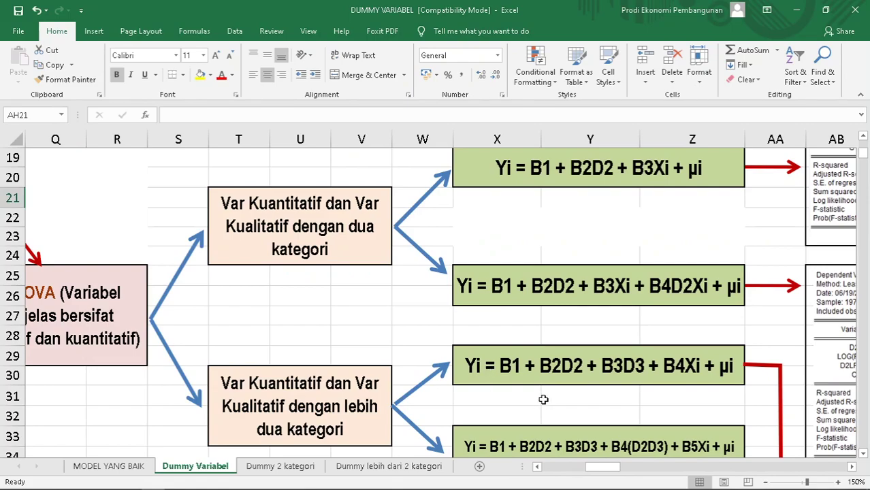
{"action": "scroll", "coordinate": [543, 399], "scroll_direction": "up", "scroll_amount": 1}
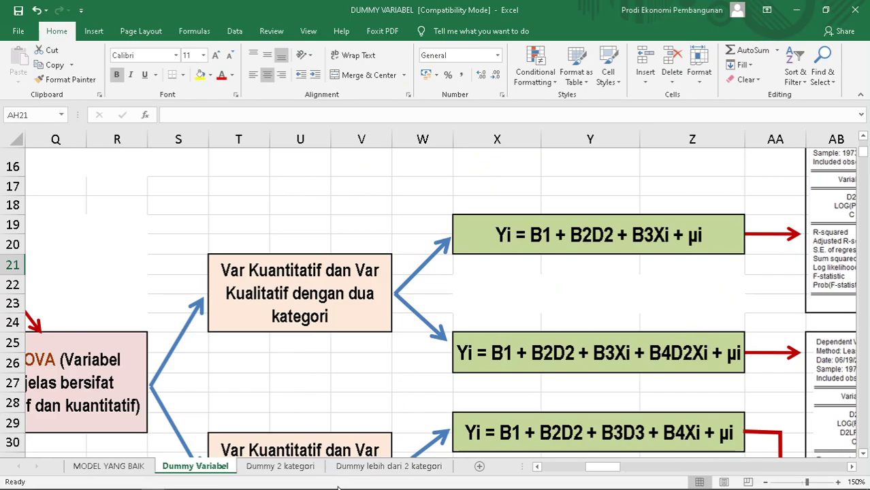
Switch to EViews and generate the interaction series in the workfile with DLd2PDB=d2*log(PDB).
{"action": "left_click", "coordinate": [341, 480]}
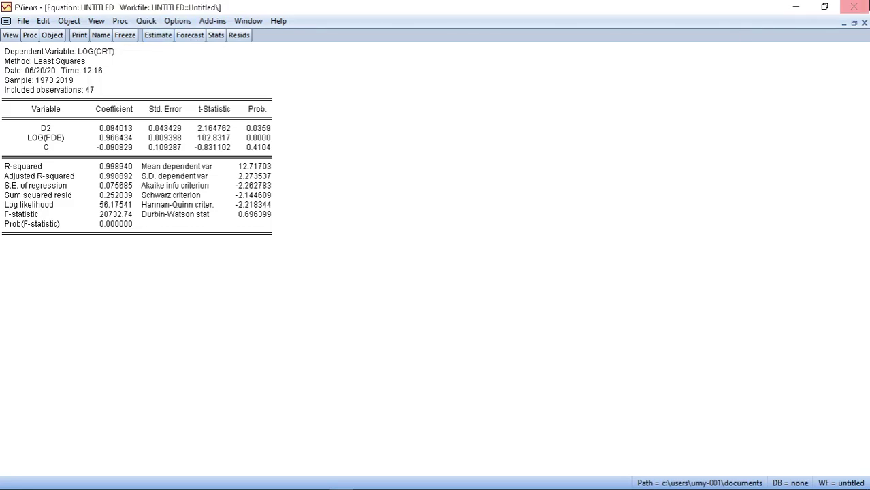
{"action": "left_click", "coordinate": [844, 23]}
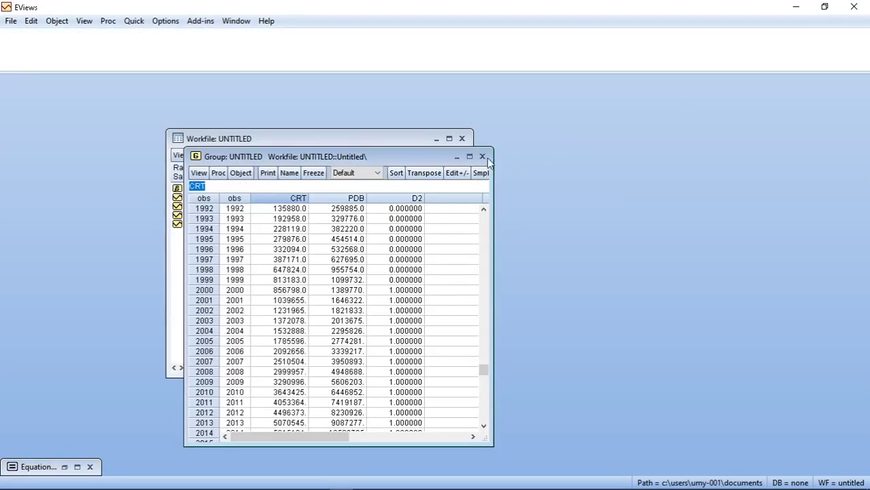
{"action": "left_click", "coordinate": [172, 264]}
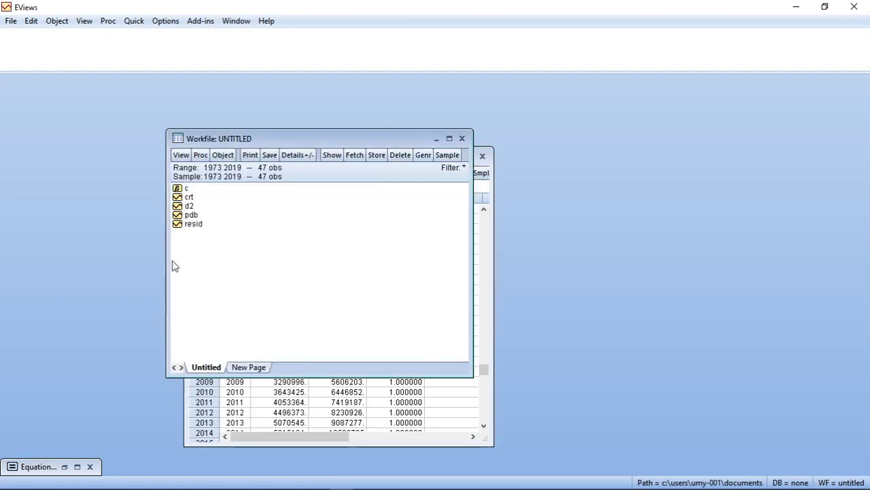
{"action": "left_click", "coordinate": [422, 156]}
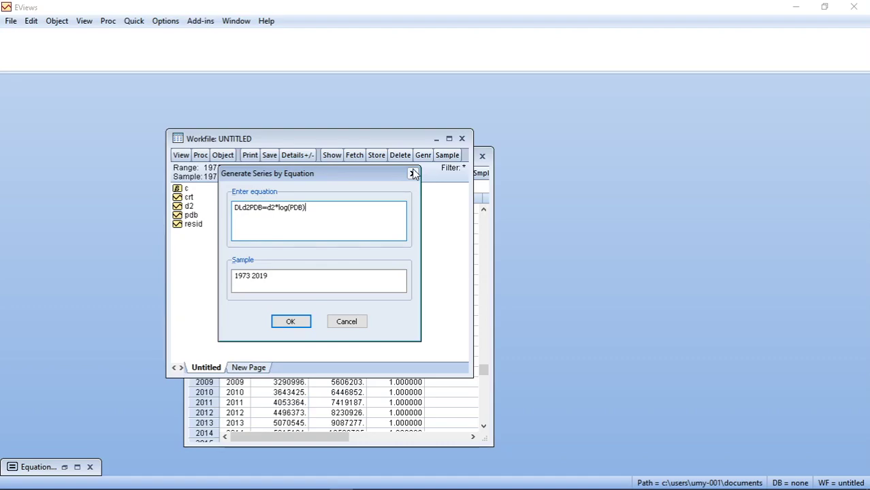
{"action": "key", "text": "Return"}
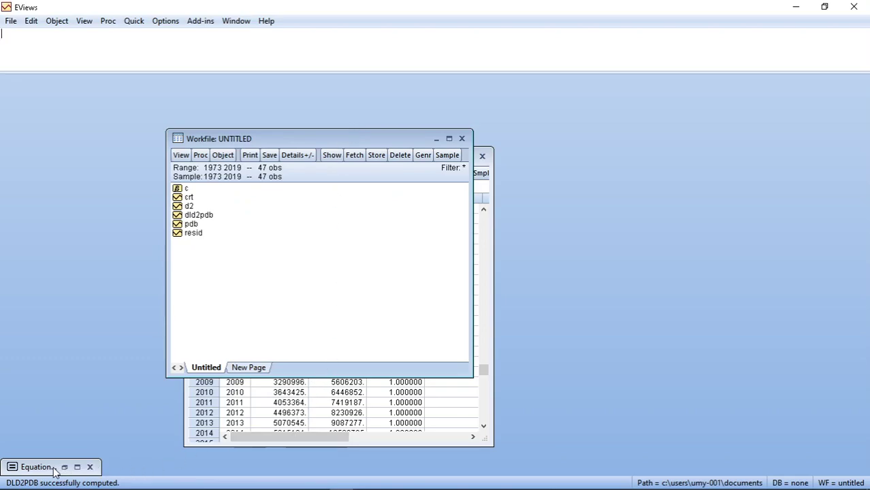
Try to re-estimate the equation as log(crt) d2 log(pdb) dlpdb c.
{"action": "left_click", "coordinate": [27, 466]}
{"action": "left_click", "coordinate": [44, 376]}
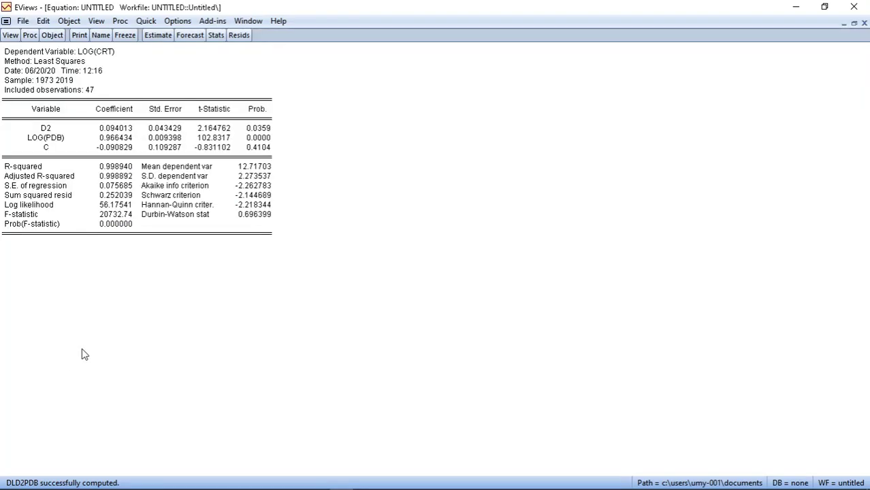
{"action": "left_click", "coordinate": [161, 36]}
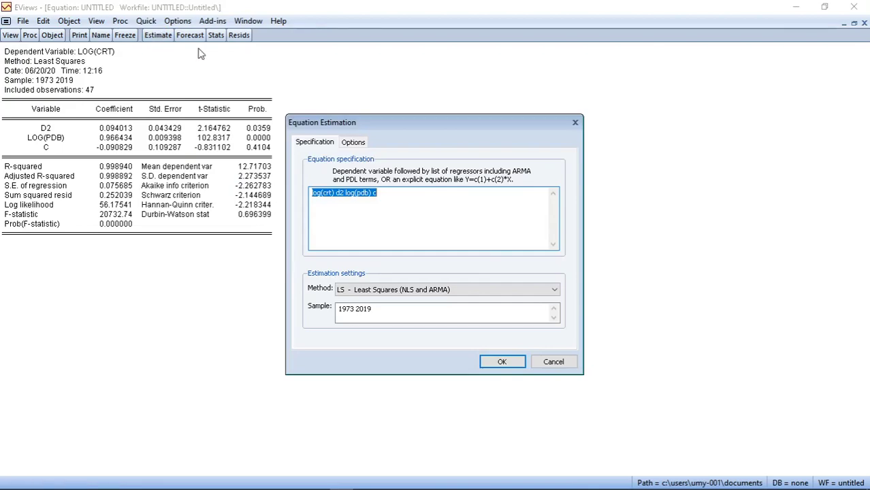
{"action": "left_click", "coordinate": [373, 194]}
{"action": "type", "text": "c"}
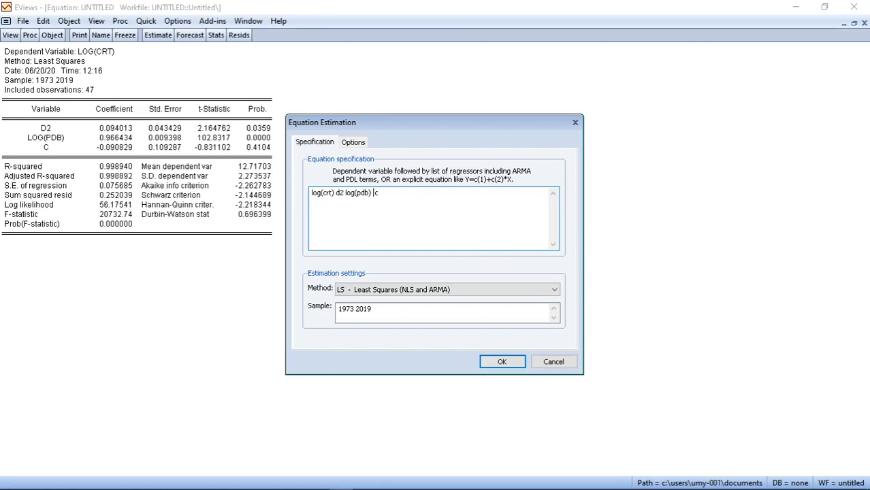
{"action": "left_click", "coordinate": [373, 193]}
{"action": "type", "text": "dlpdb"}
{"action": "left_click", "coordinate": [500, 362]}
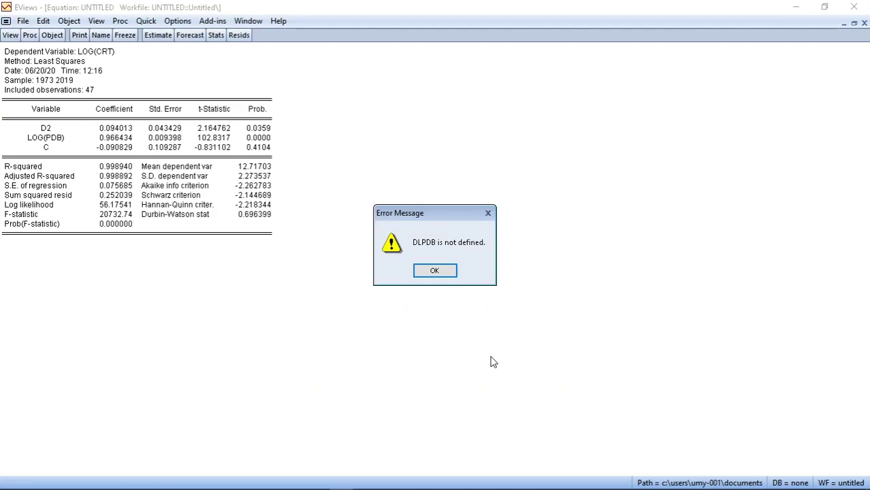
{"action": "left_click", "coordinate": [435, 271]}
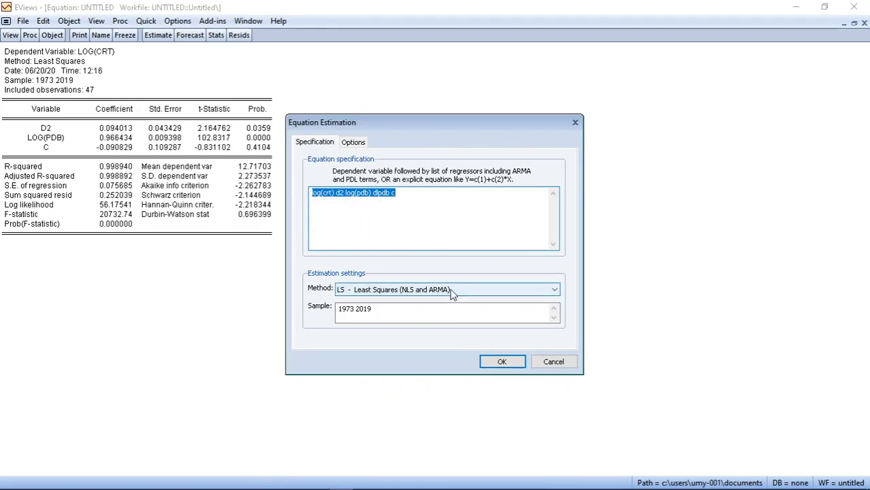
{"action": "left_click", "coordinate": [551, 364]}
{"action": "left_click", "coordinate": [844, 24]}
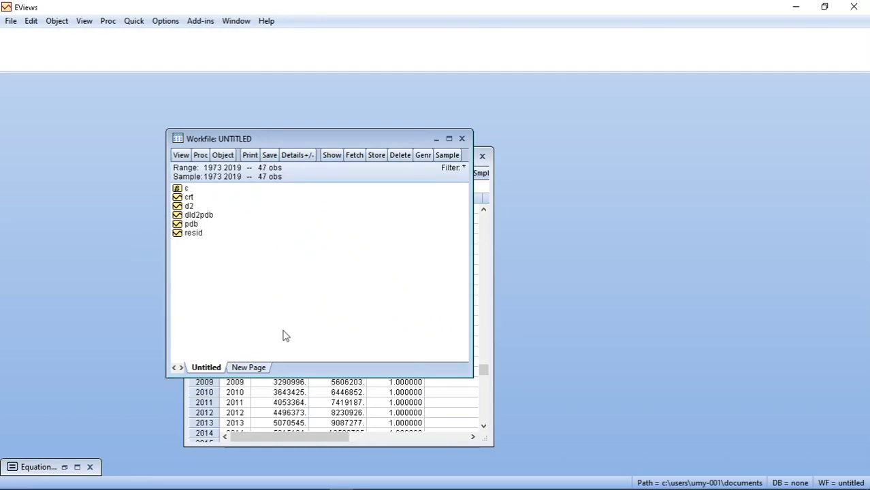
{"action": "left_click", "coordinate": [446, 402]}
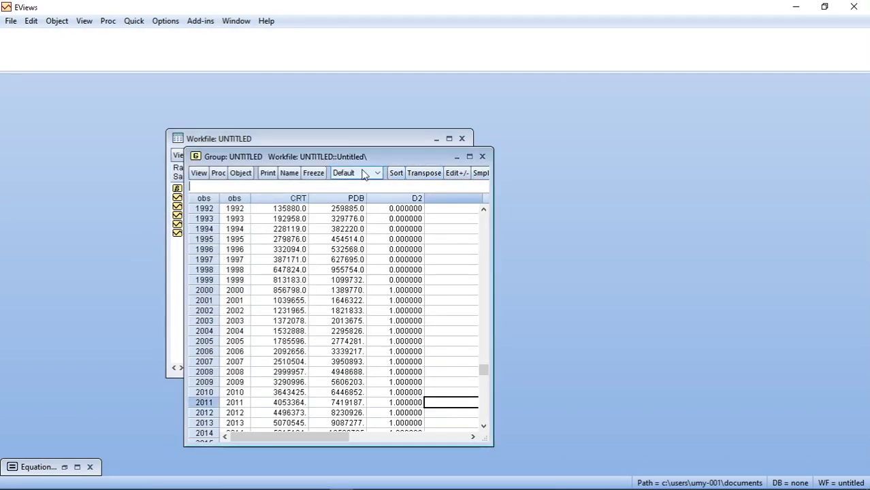
{"action": "left_click", "coordinate": [39, 466]}
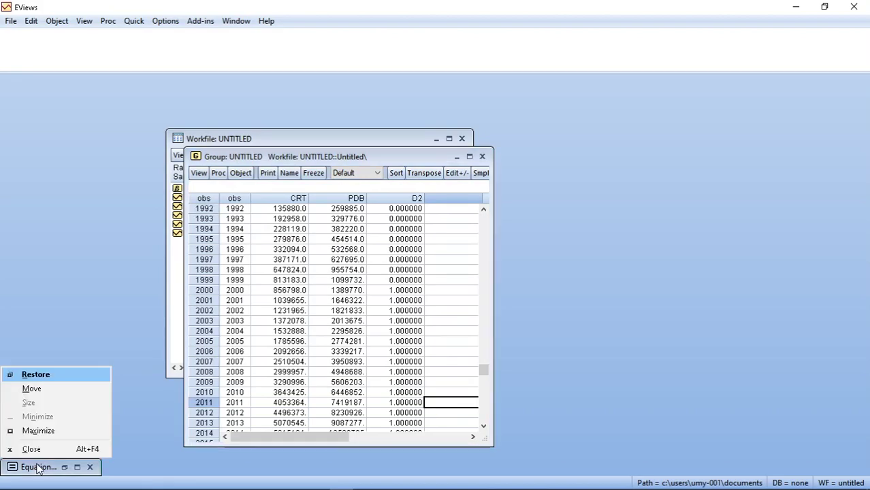
{"action": "left_click", "coordinate": [57, 374]}
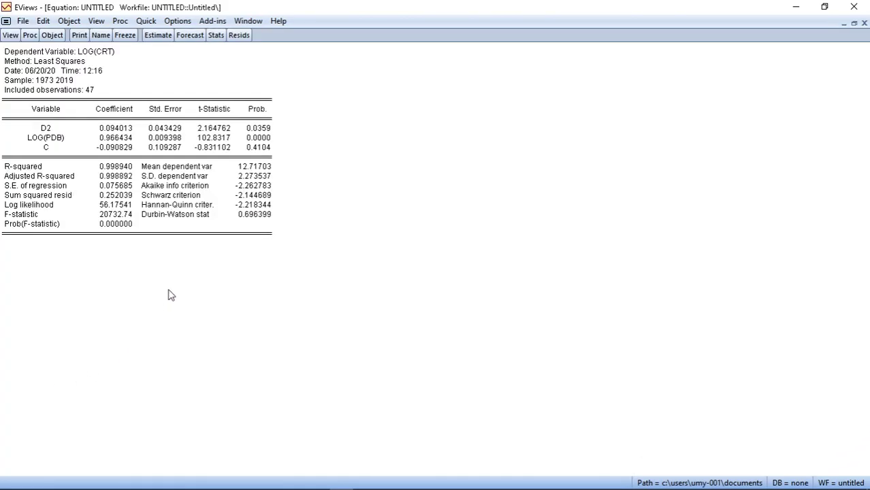
{"action": "left_click", "coordinate": [158, 34]}
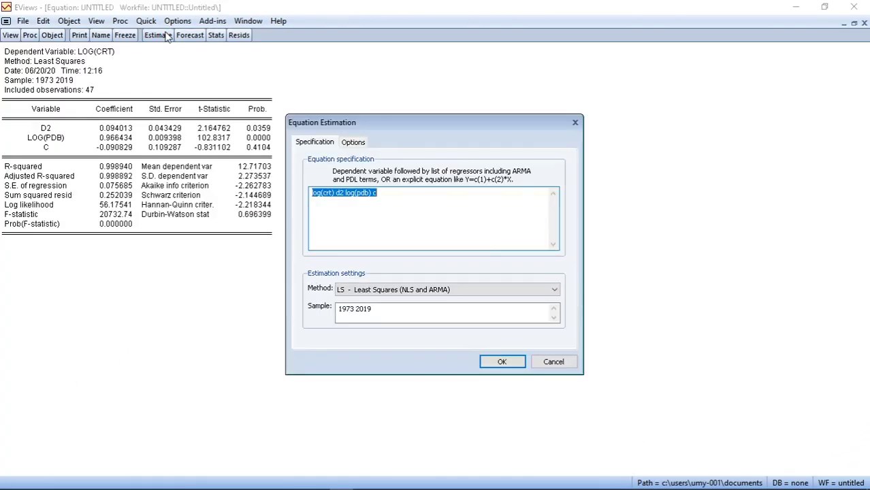
{"action": "left_click", "coordinate": [373, 196]}
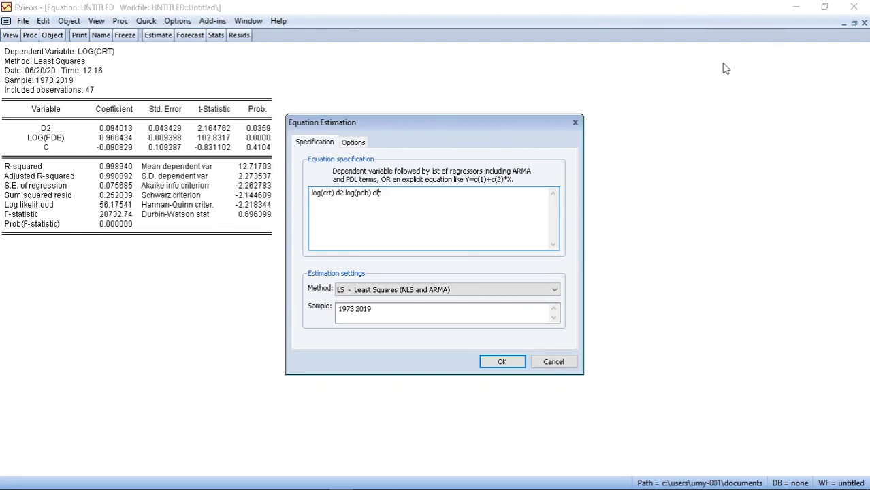
{"action": "left_click", "coordinate": [575, 122]}
Check the interaction series' name in the workfile and re-estimate the equation as log(crt) d2 log(pdb) dld2pdb c.
{"action": "left_click", "coordinate": [844, 25]}
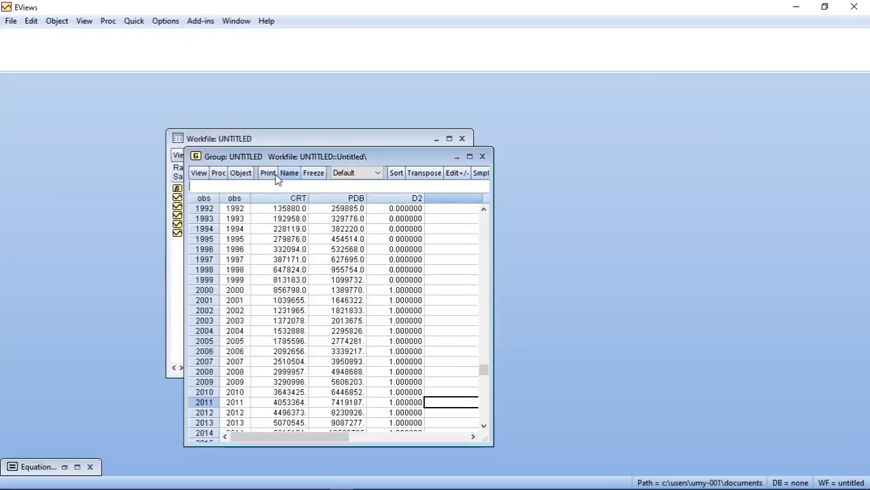
{"action": "left_click", "coordinate": [174, 267]}
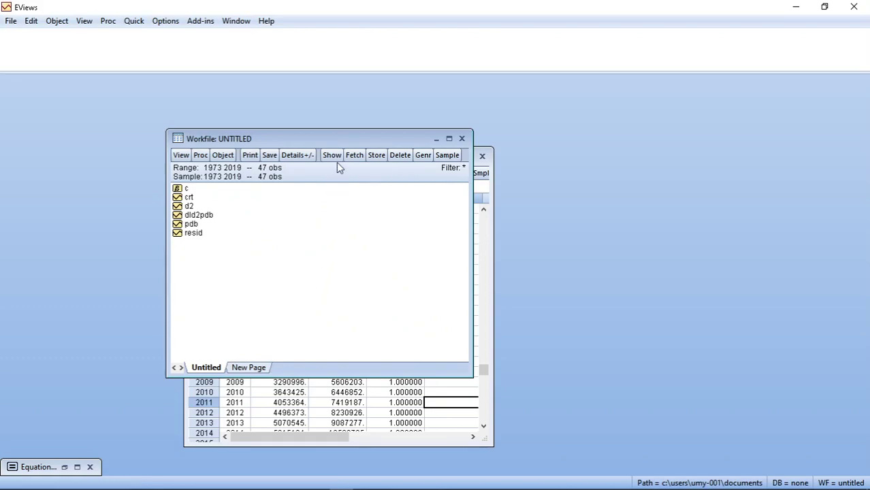
{"action": "left_click", "coordinate": [50, 462]}
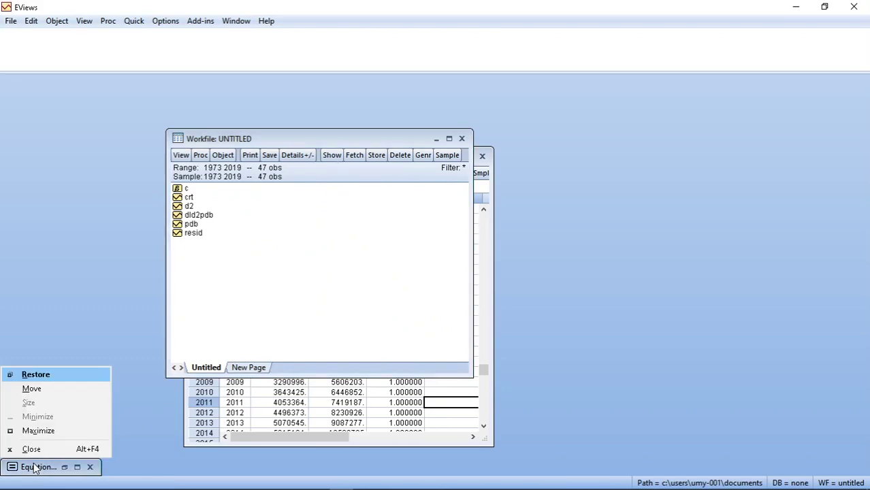
{"action": "left_click", "coordinate": [61, 373]}
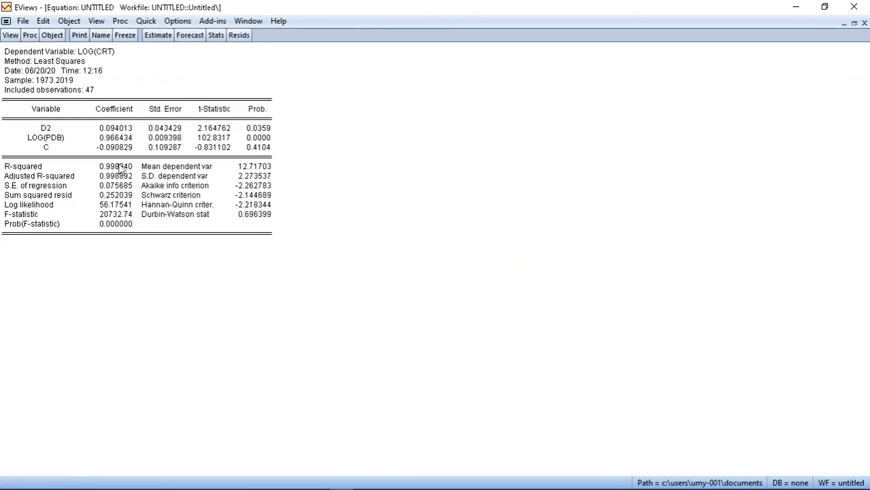
{"action": "left_click", "coordinate": [155, 35]}
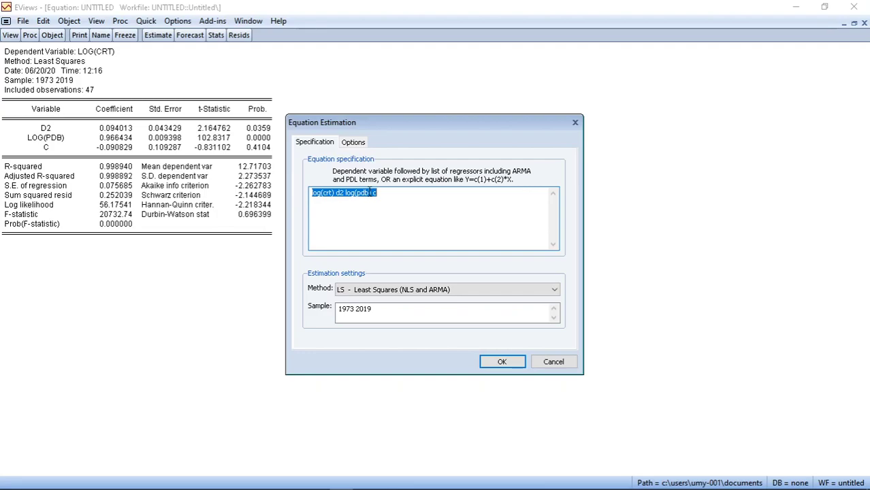
{"action": "left_click", "coordinate": [373, 193]}
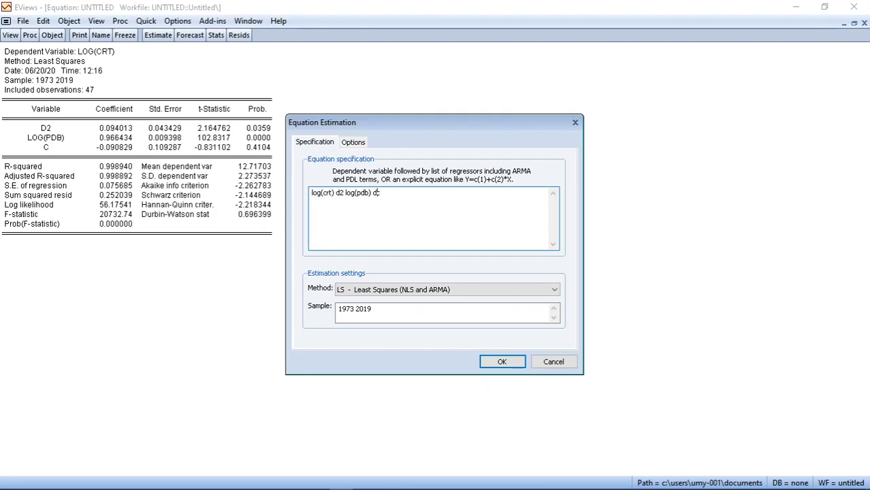
{"action": "type", "text": "dld2p"}
{"action": "key", "text": "Return"}
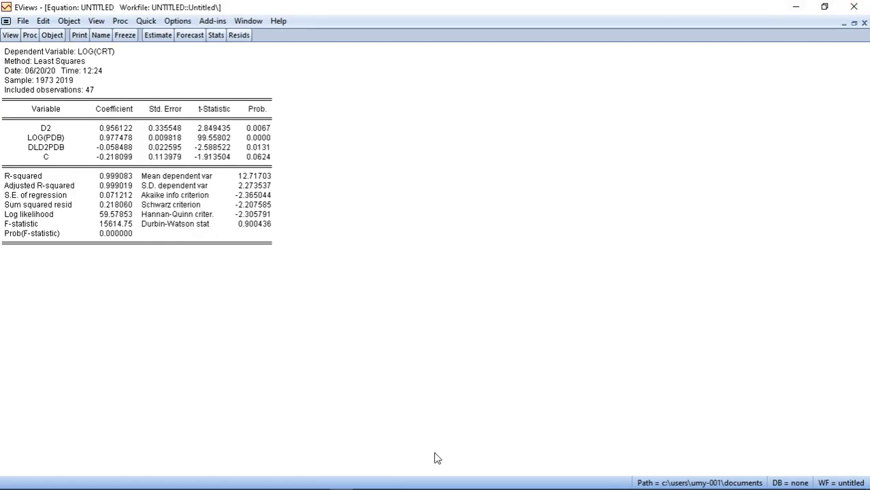
Switch back to the Excel workbook and examine the interaction model's output with its before- and after-autonomy equations in rows 25 to 31.
{"action": "mouse_move", "coordinate": [241, 481]}
{"action": "left_click", "coordinate": [152, 480]}
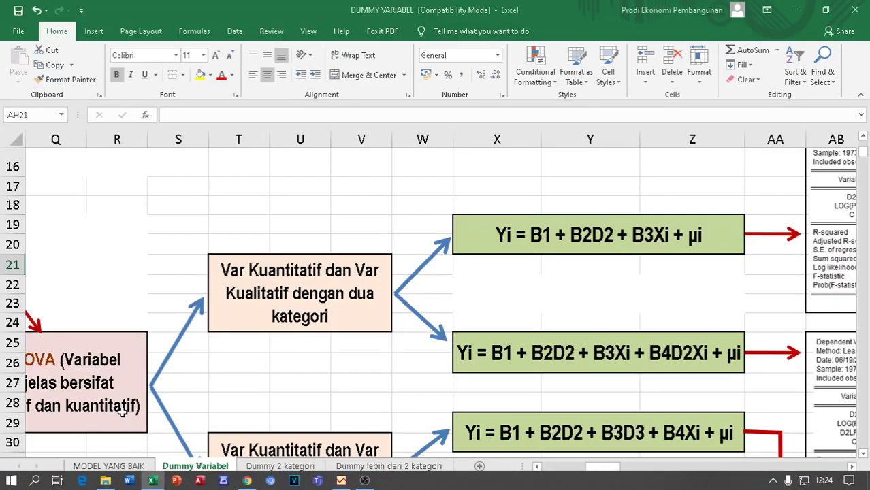
{"action": "scroll", "coordinate": [535, 350], "scroll_direction": "down", "scroll_amount": 1}
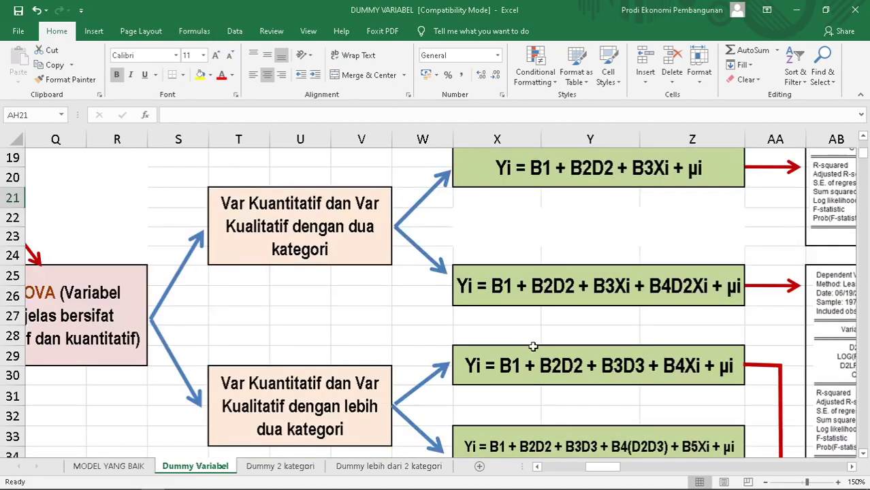
{"action": "left_click_drag", "start_coordinate": [851, 469], "coordinate": [851, 470]}
{"action": "scroll", "coordinate": [578, 413], "scroll_direction": "down", "scroll_amount": 4}
{"action": "scroll", "coordinate": [577, 413], "scroll_direction": "up", "scroll_amount": 2}
{"action": "scroll", "coordinate": [577, 412], "scroll_direction": "up", "scroll_amount": 1}
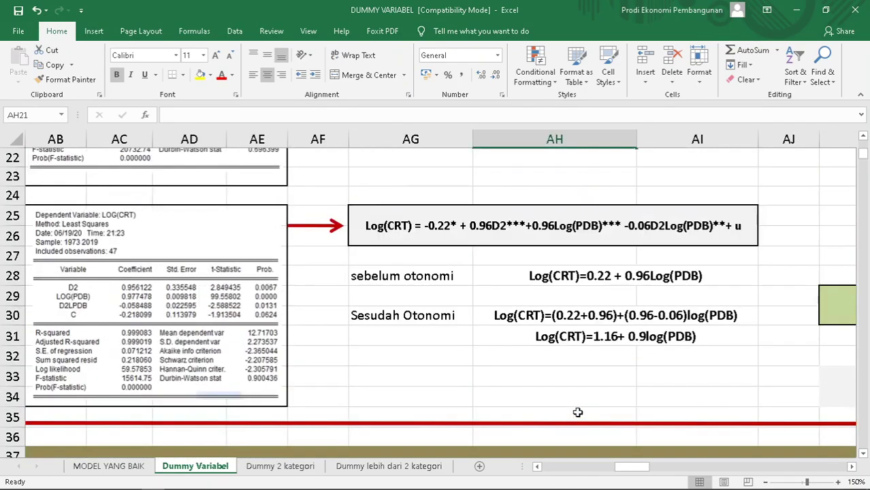
Set the D2 coefficient in the interaction model's equation in cell AG25 to 0.98.
{"action": "left_click", "coordinate": [536, 466]}
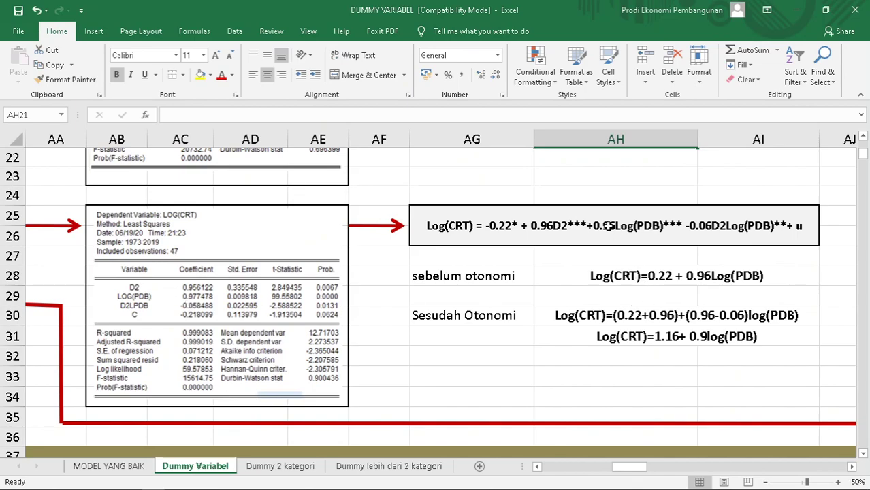
{"action": "left_click", "coordinate": [608, 227]}
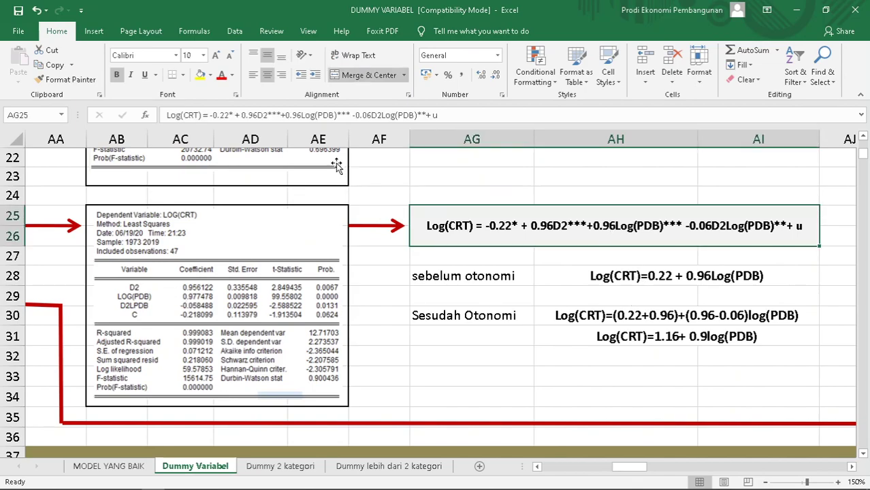
{"action": "left_click", "coordinate": [256, 115]}
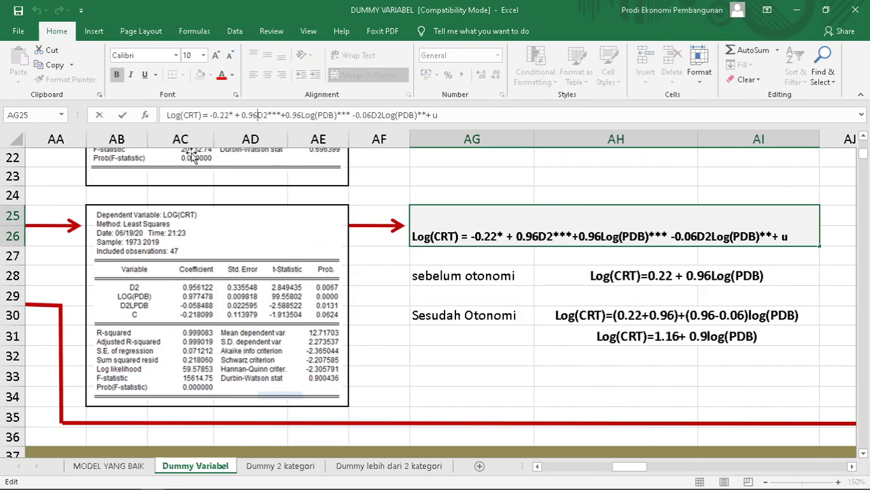
{"action": "key", "text": "BackSpace"}
{"action": "type", "text": "8"}
{"action": "key", "text": "Return"}
{"action": "left_click", "coordinate": [710, 229]}
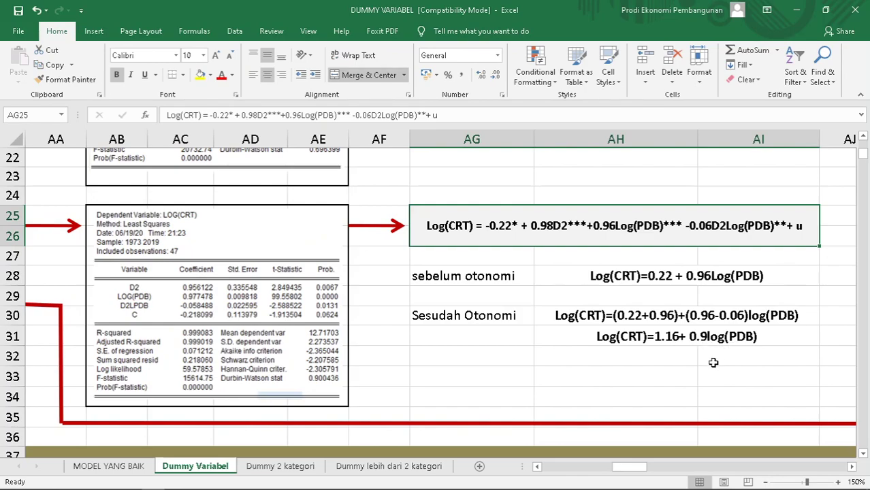
Compare the before- and after-autonomy equations of the model without interaction with those of the interaction model in rows 18 to 31.
{"action": "scroll", "coordinate": [714, 363], "scroll_direction": "up", "scroll_amount": 2}
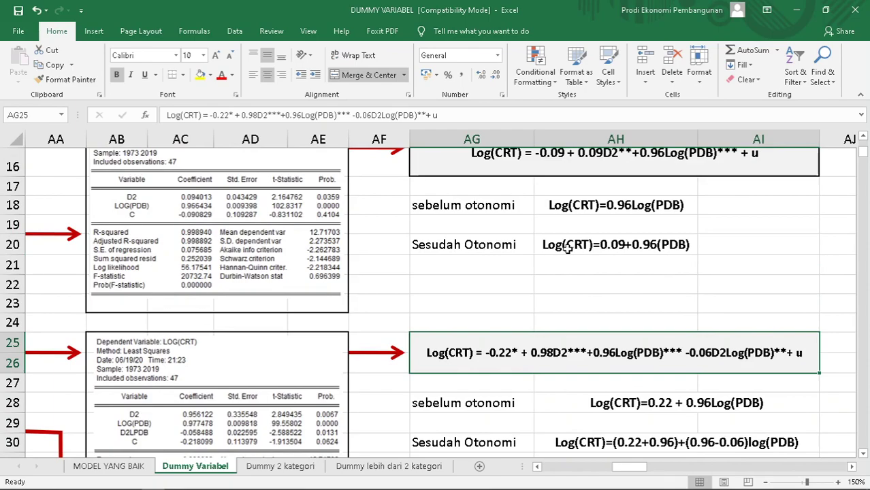
{"action": "scroll", "coordinate": [567, 247], "scroll_direction": "down", "scroll_amount": 1}
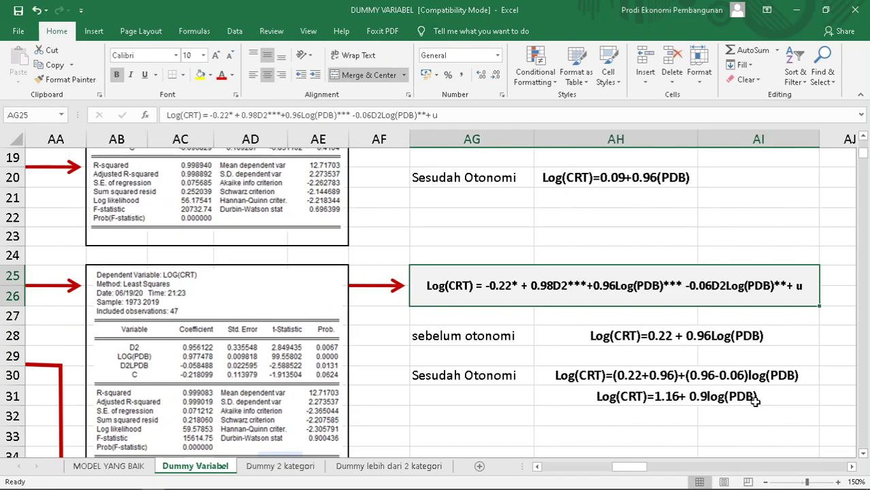
{"action": "left_click", "coordinate": [102, 466]}
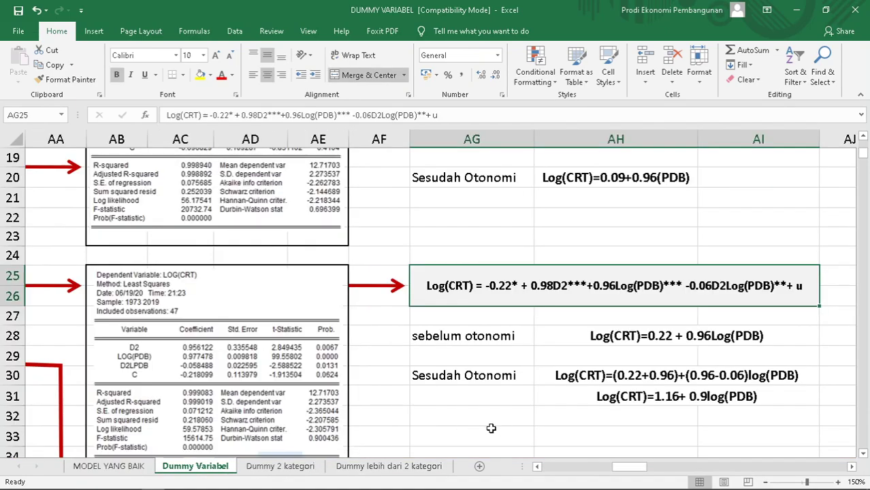
{"action": "left_click", "coordinate": [221, 466]}
{"action": "scroll", "coordinate": [538, 381], "scroll_direction": "down", "scroll_amount": 1}
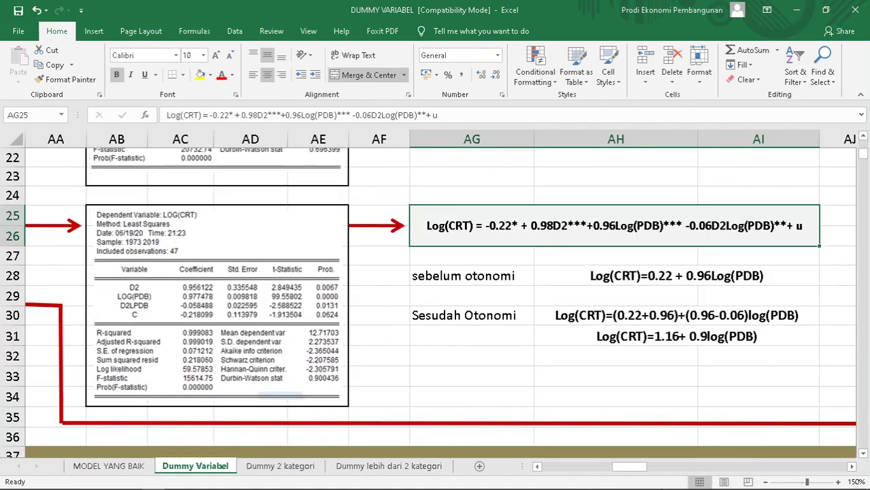
Zoom the sheet out to 110% and review the regression outputs and equations of all three two-category dummy models.
{"action": "left_click", "coordinate": [765, 481]}
{"action": "left_click", "coordinate": [765, 481]}
{"action": "left_click", "coordinate": [764, 482]}
{"action": "left_click", "coordinate": [765, 482]}
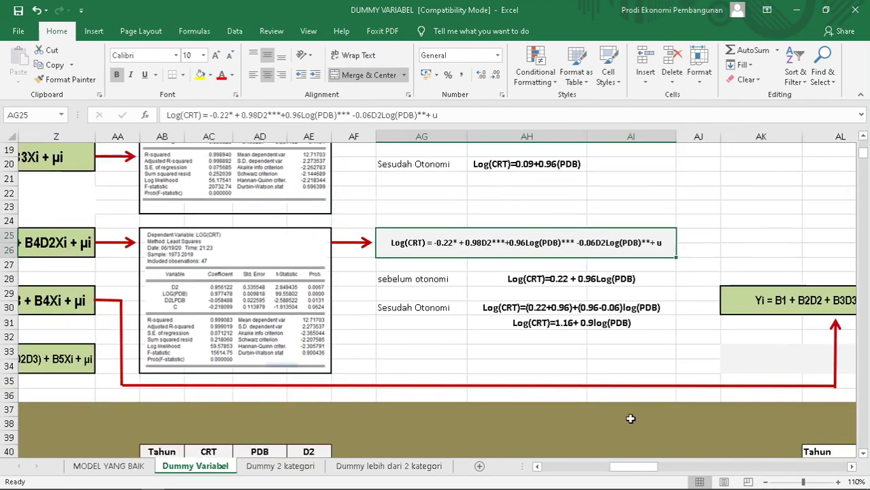
{"action": "scroll", "coordinate": [614, 403], "scroll_direction": "up", "scroll_amount": 6}
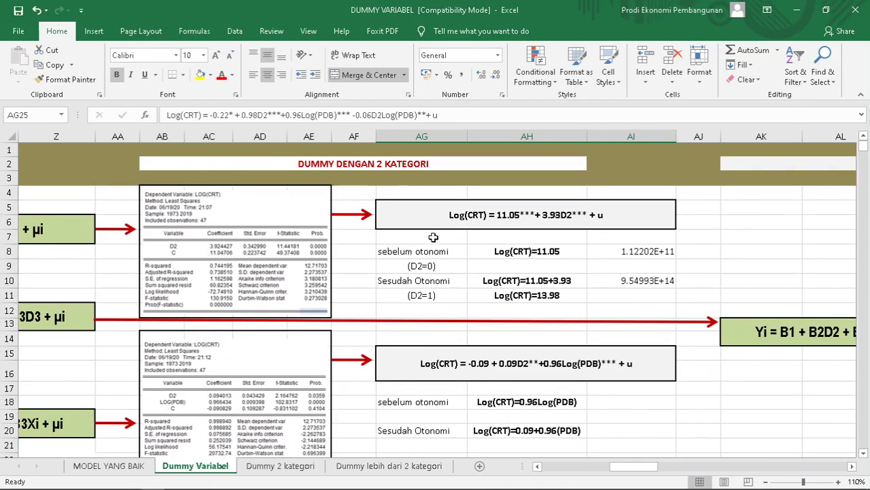
{"action": "left_click", "coordinate": [466, 213]}
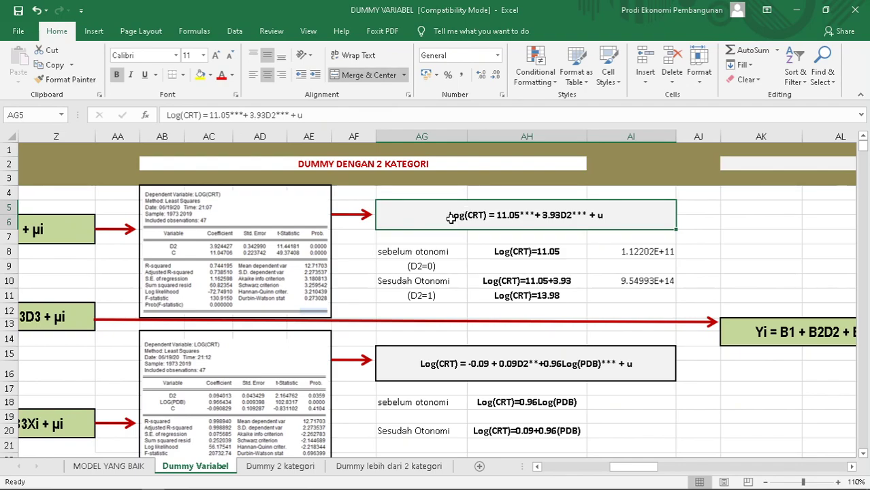
{"action": "scroll", "coordinate": [447, 219], "scroll_direction": "down", "scroll_amount": 2}
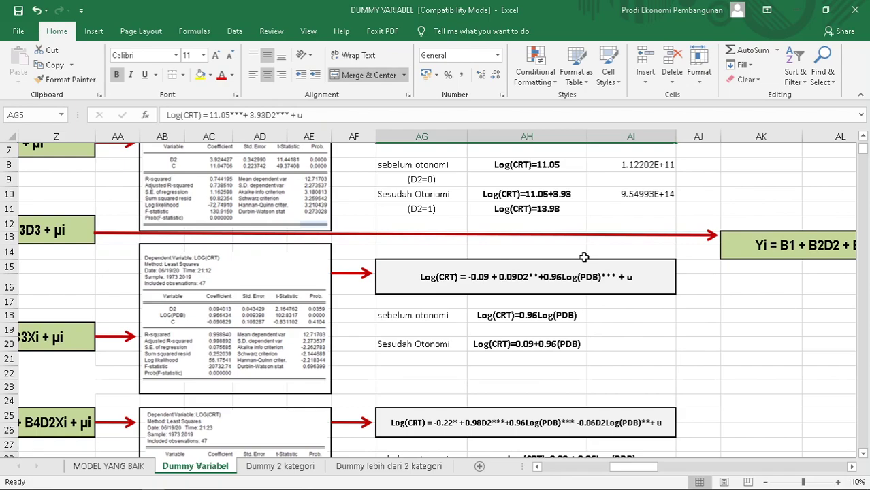
{"action": "scroll", "coordinate": [584, 257], "scroll_direction": "down", "scroll_amount": 3}
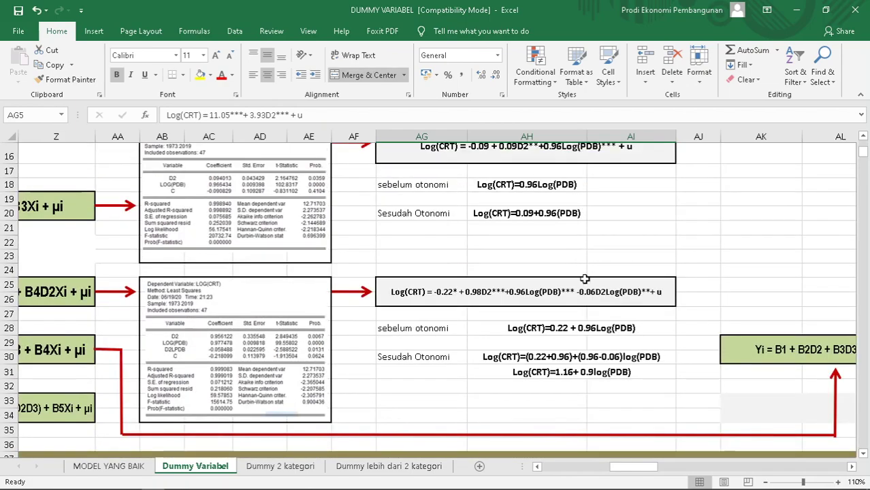
{"action": "scroll", "coordinate": [586, 269], "scroll_direction": "up", "scroll_amount": 1}
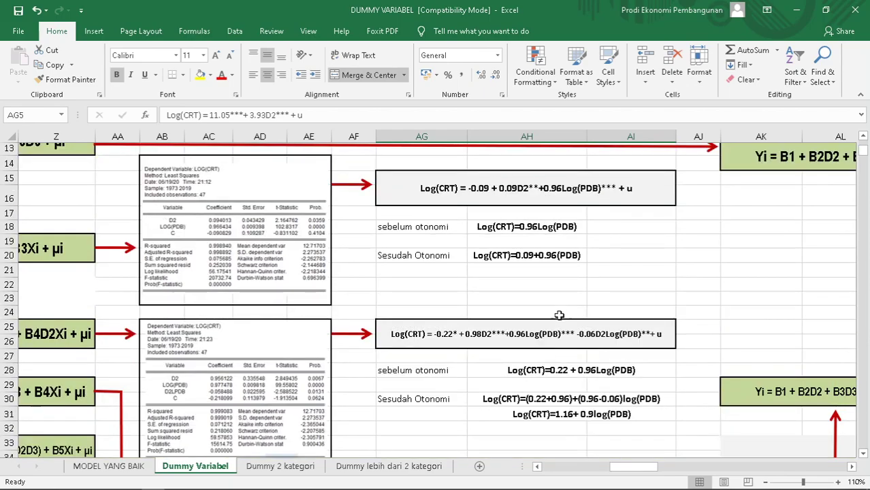